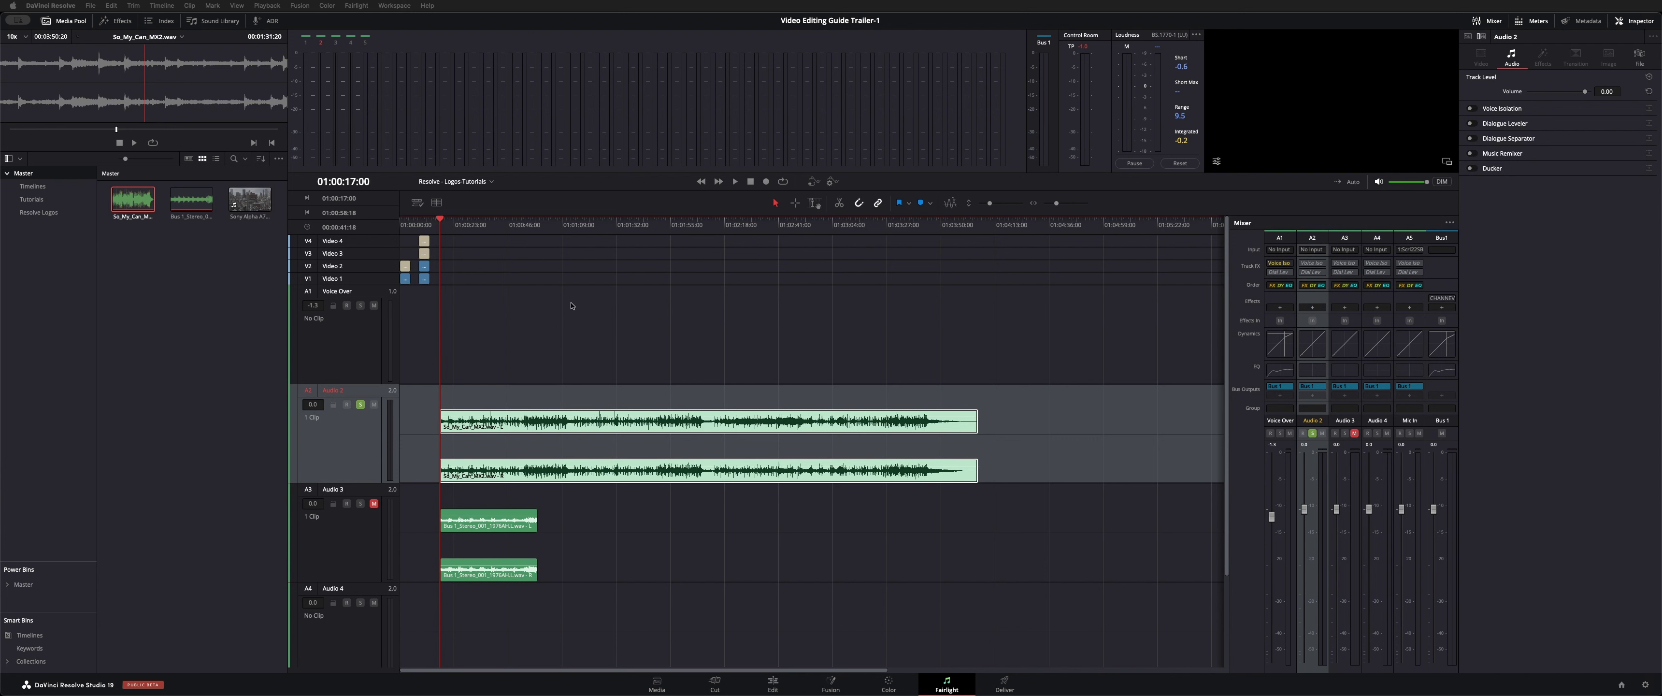
- Select the Audio 2 track and play the So_My_Can_MX2.wav song unprocessed
click(731, 501)
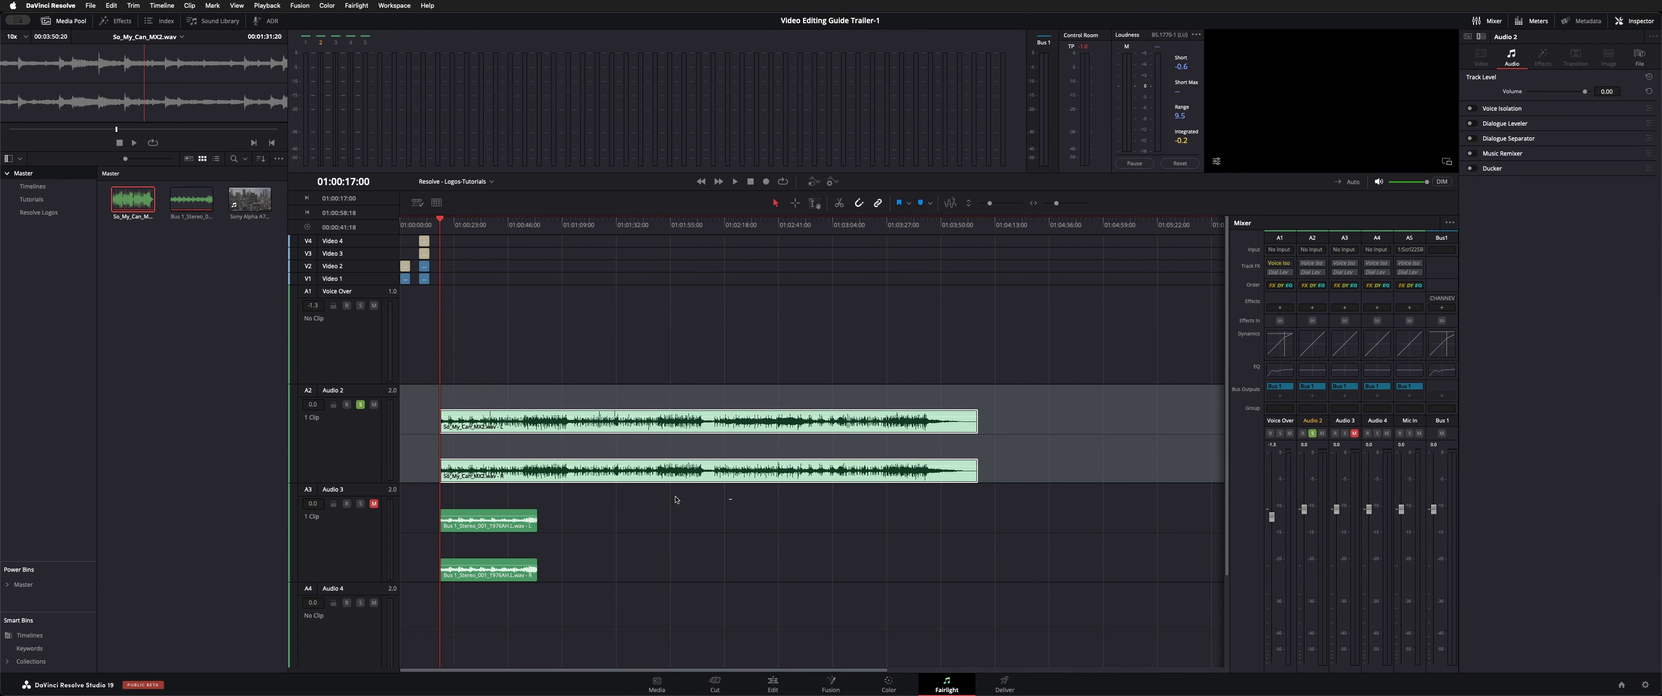
click(596, 431)
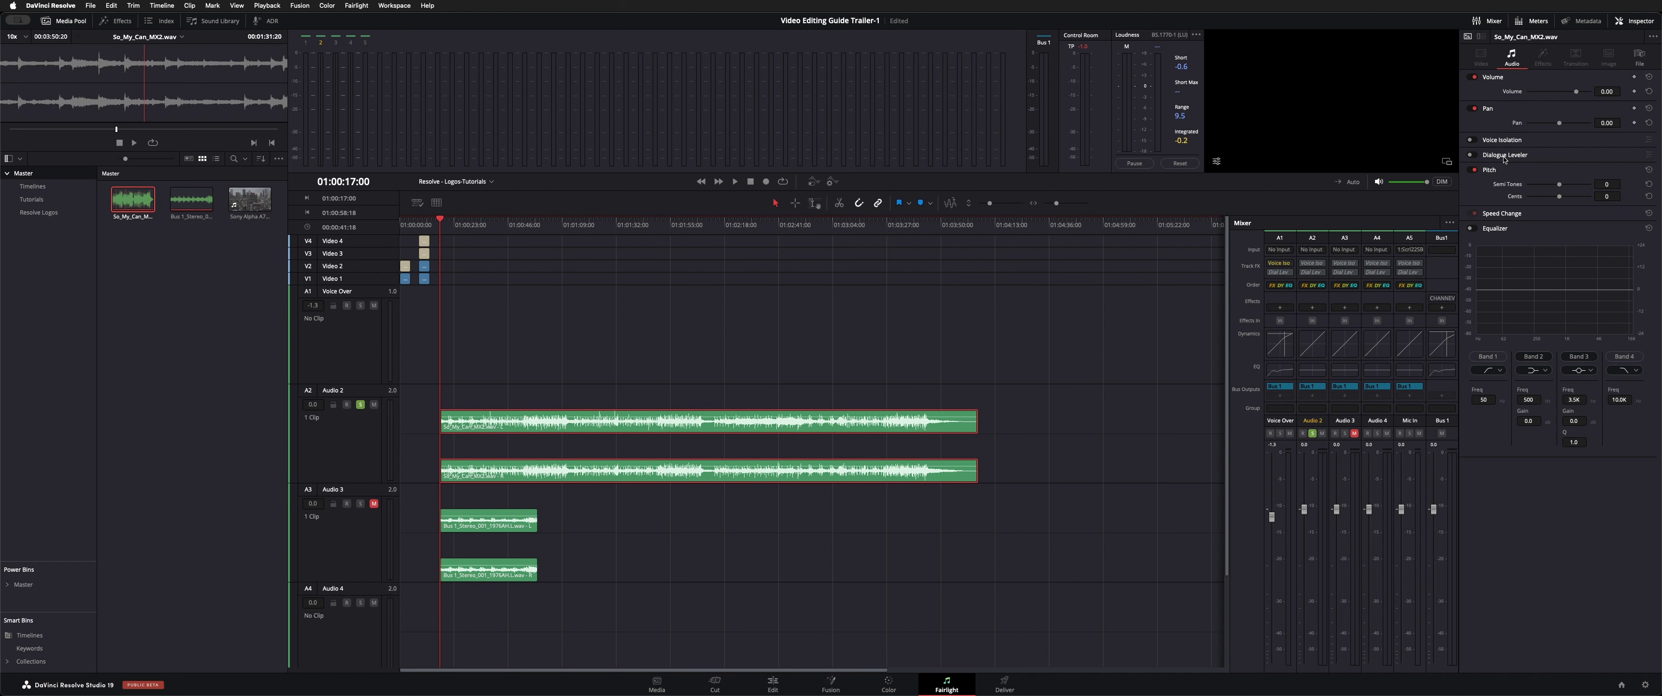
click(338, 441)
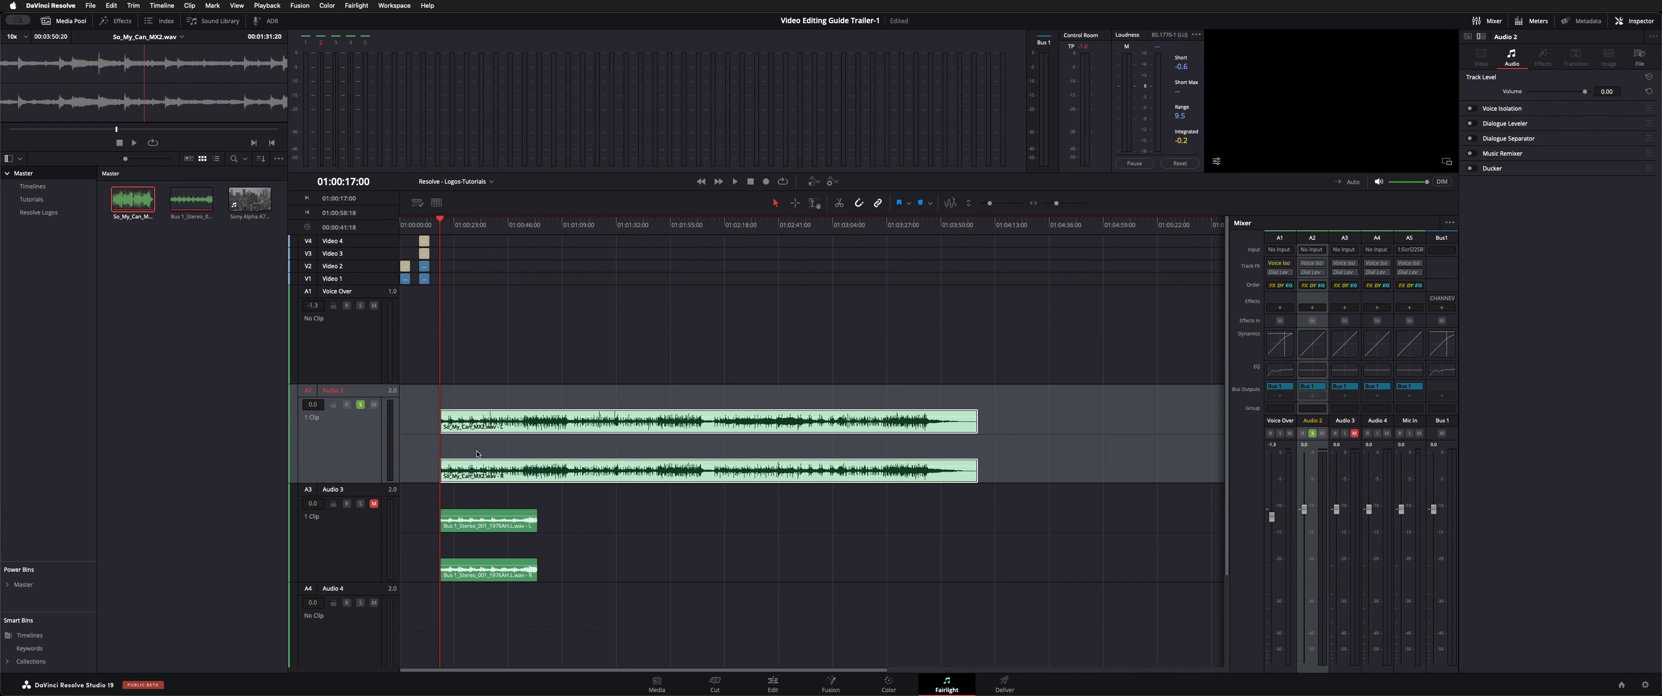
scroll(478, 454, down, 4)
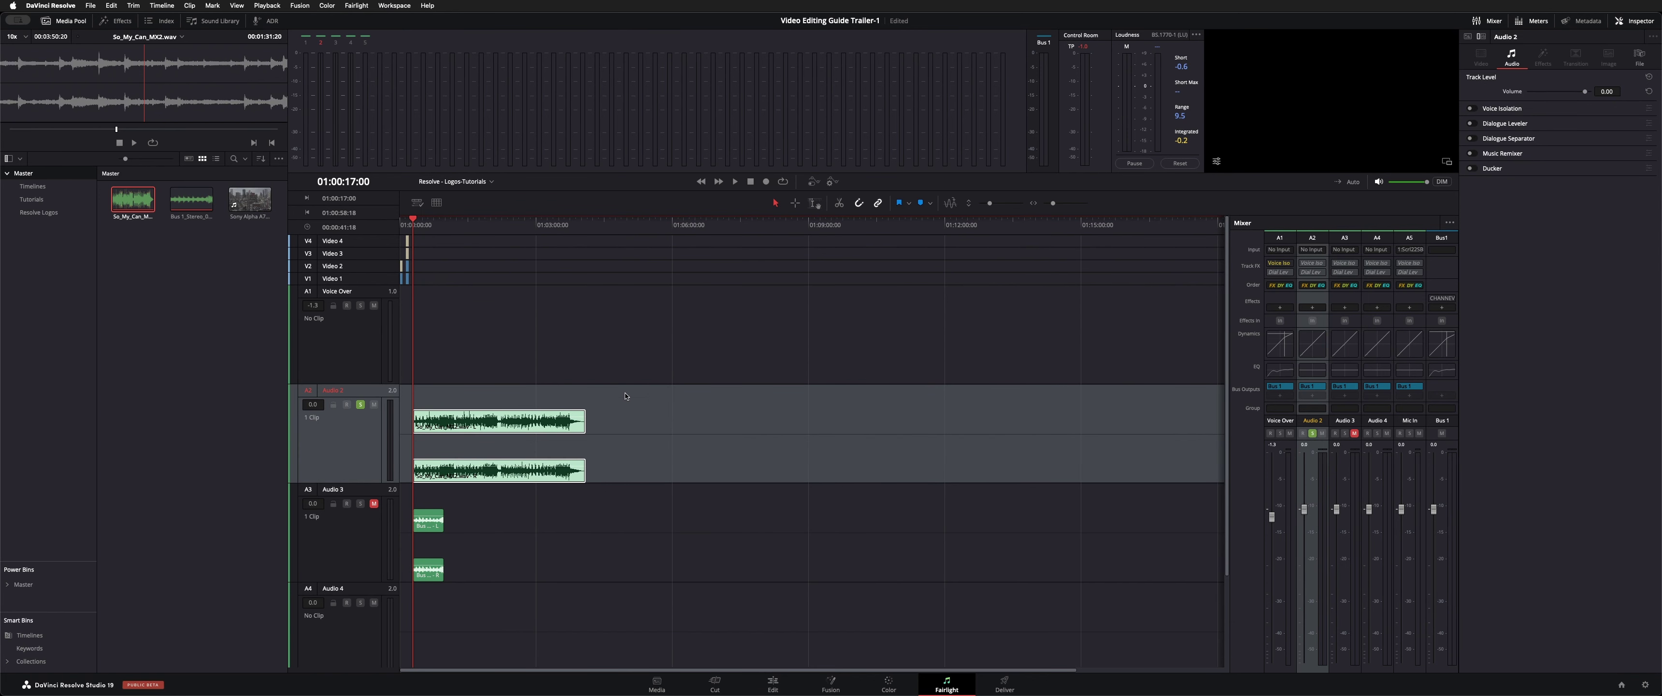
click(365, 442)
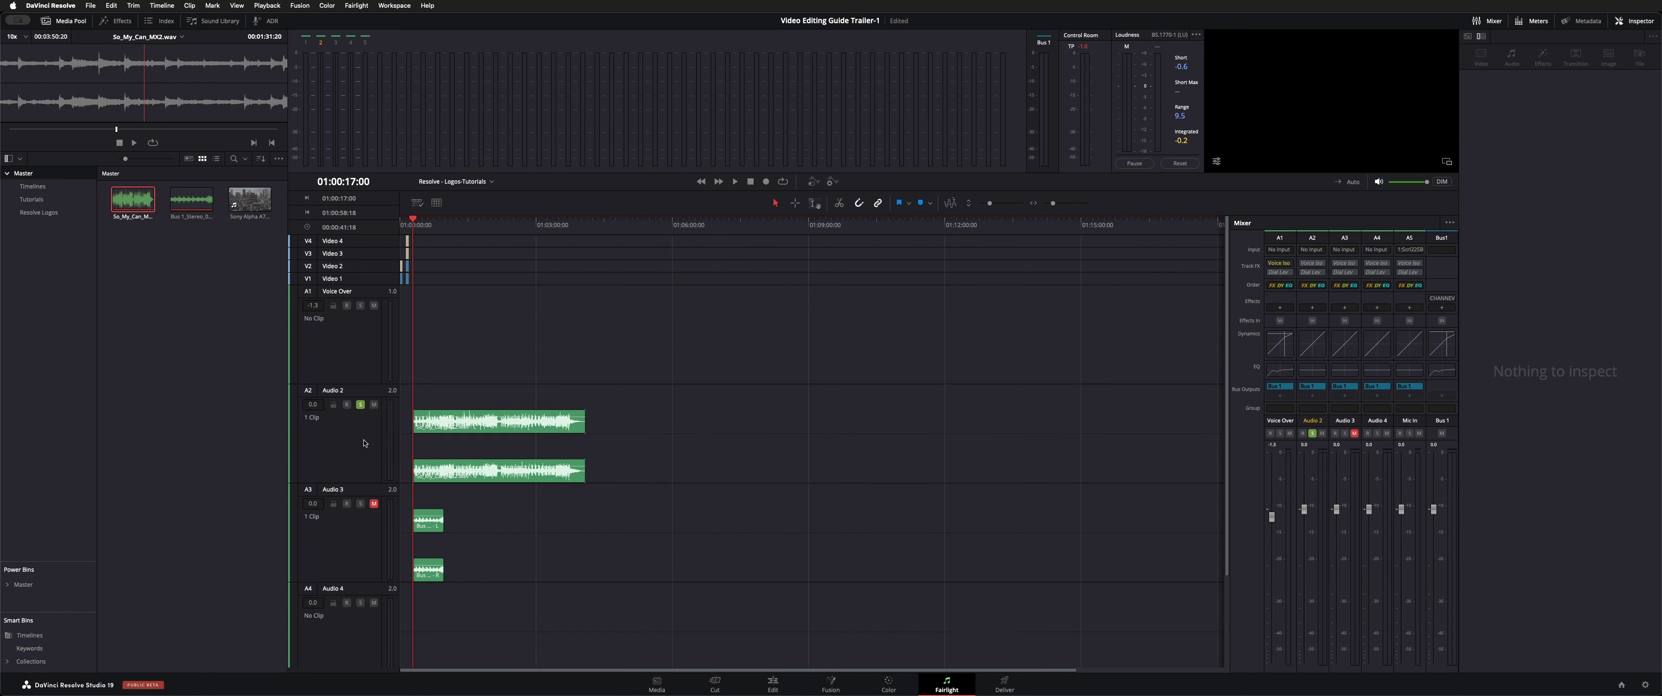
click(365, 443)
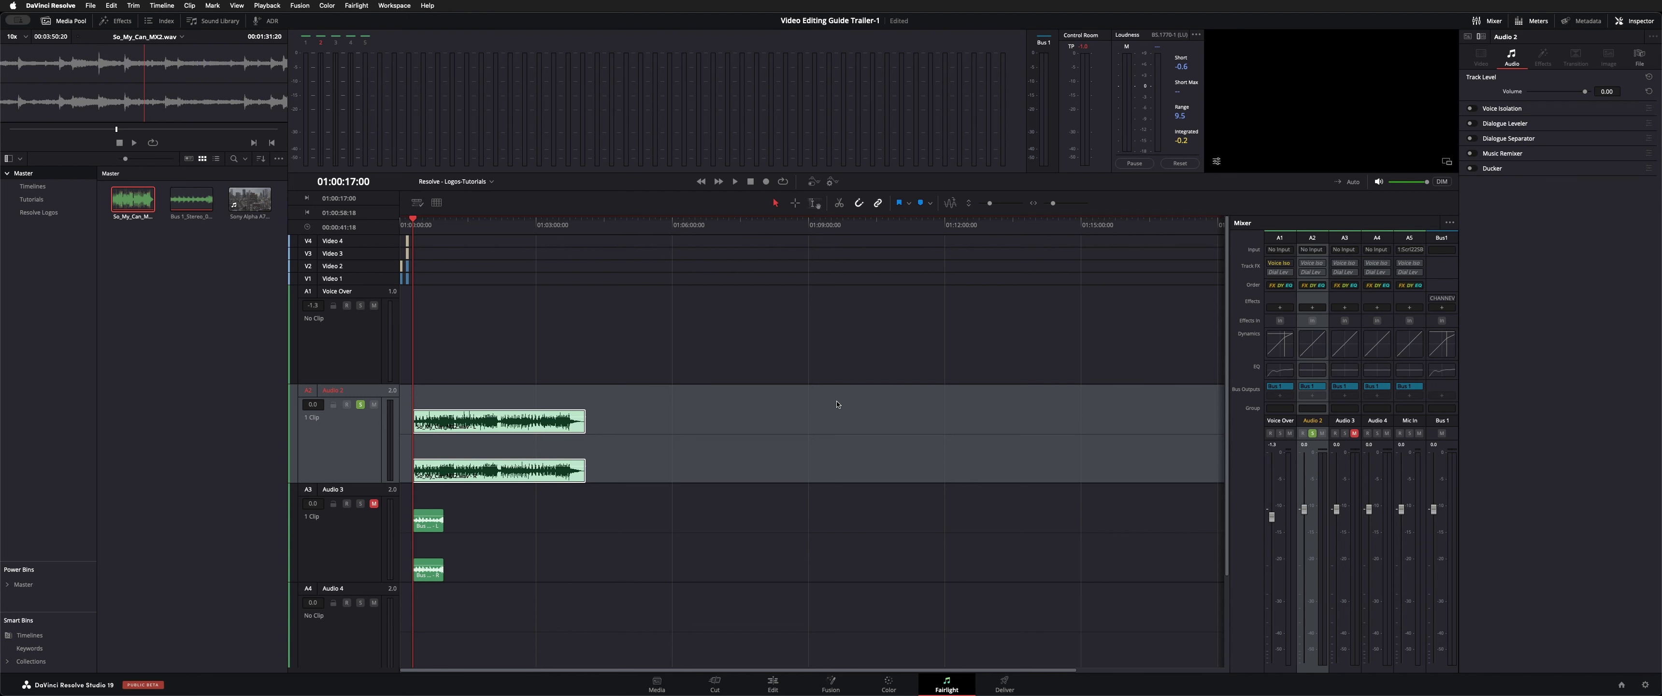
scroll(837, 404, up, 5)
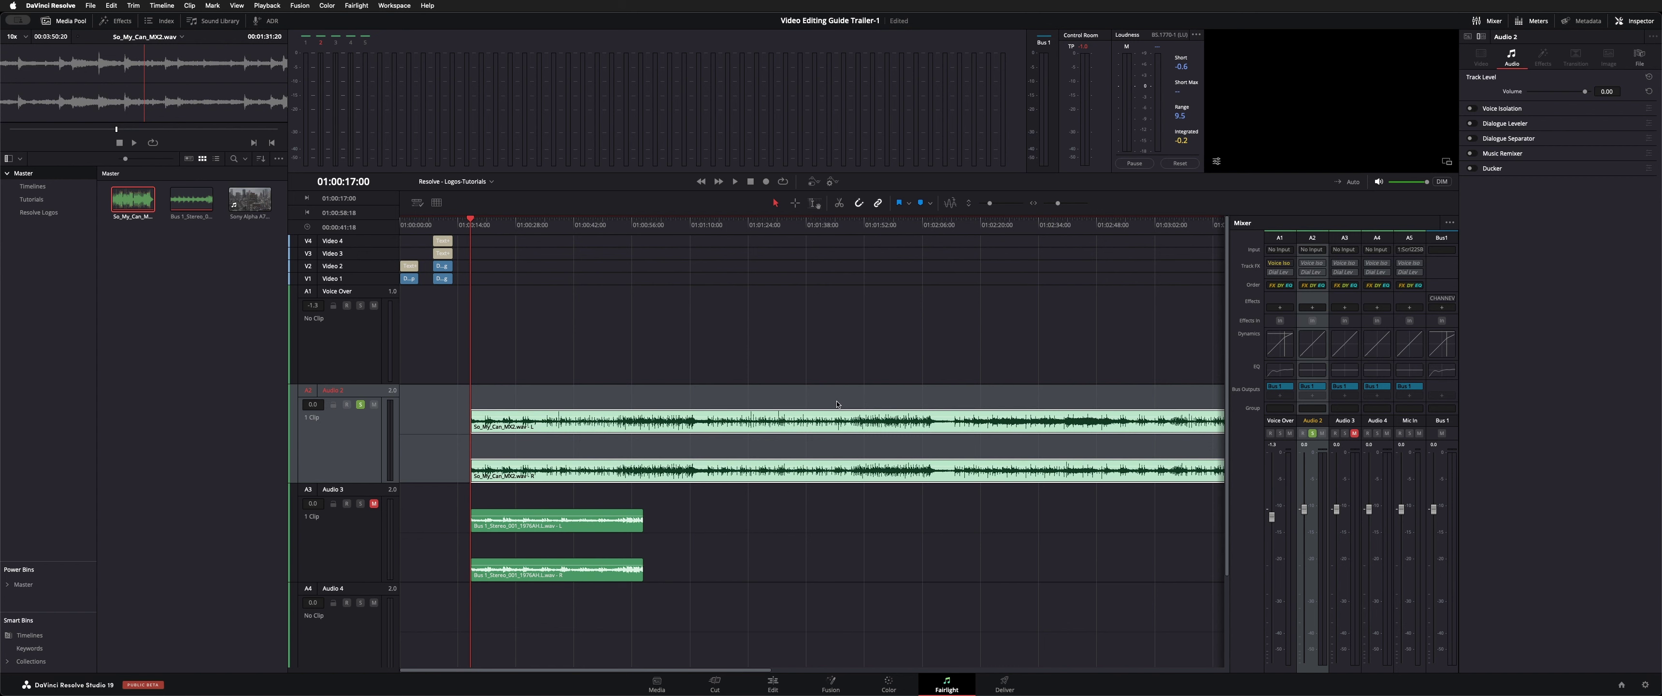
key(space)
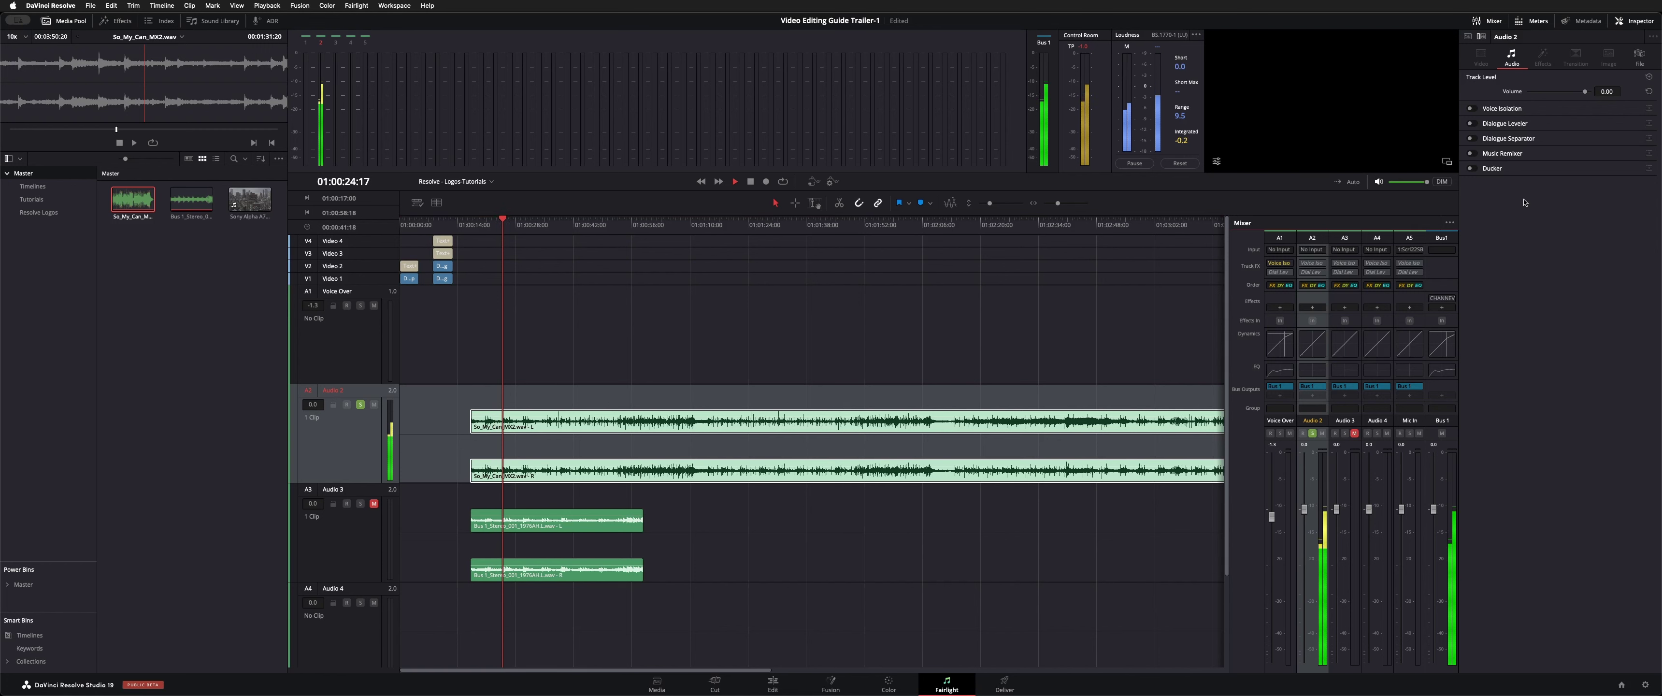
- Enable Music Remixer on Audio 2 and tick Mute Drums
click(1474, 154)
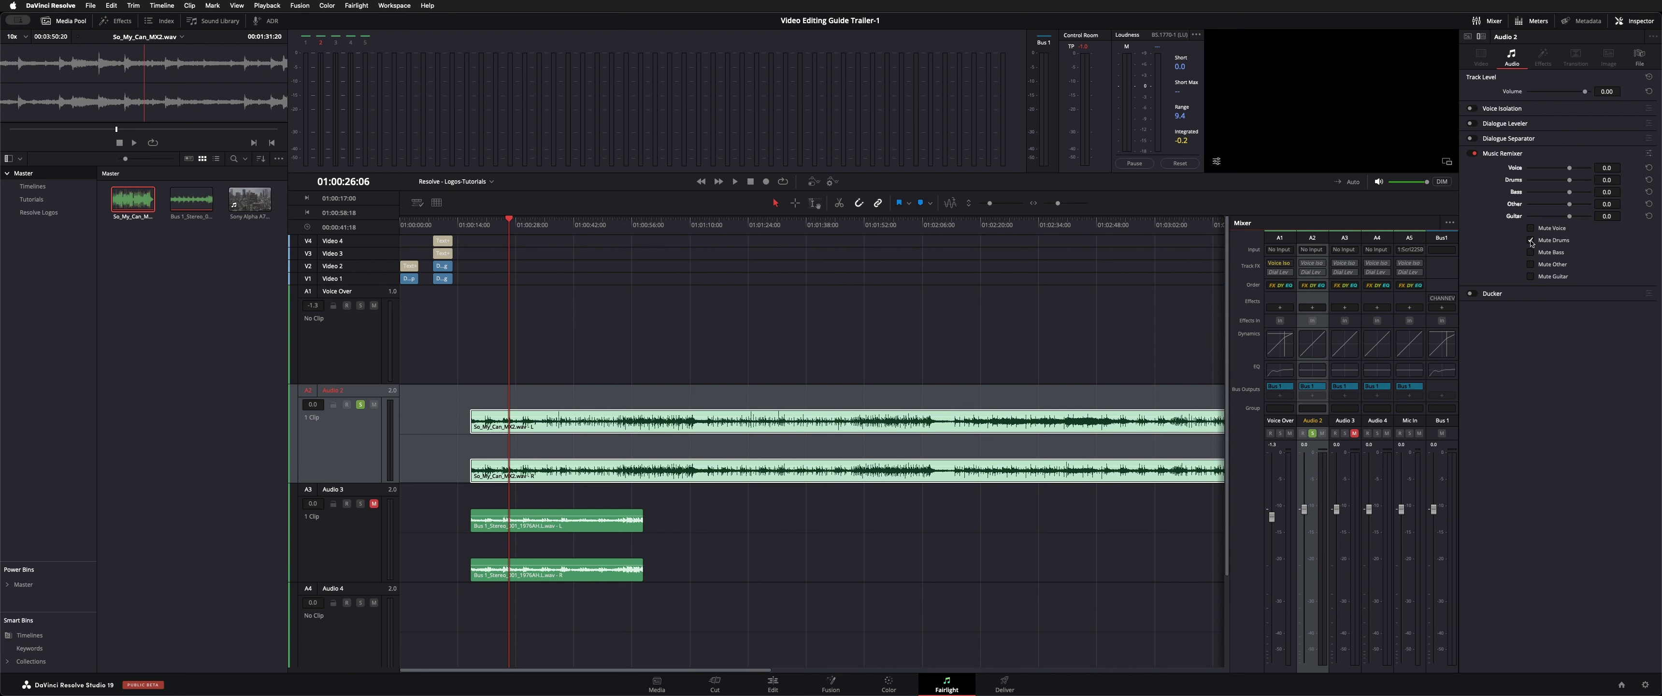
click(1530, 240)
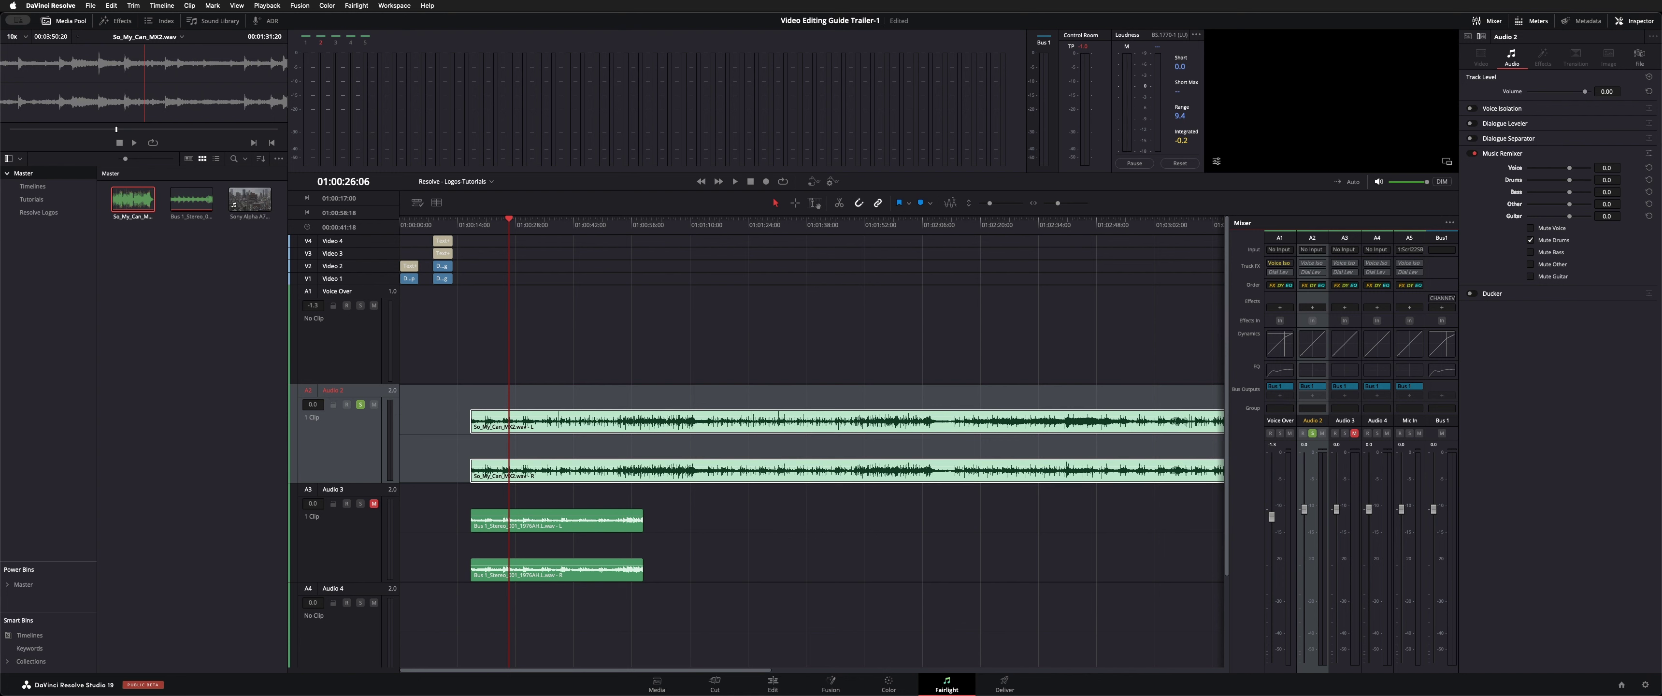
click(1648, 154)
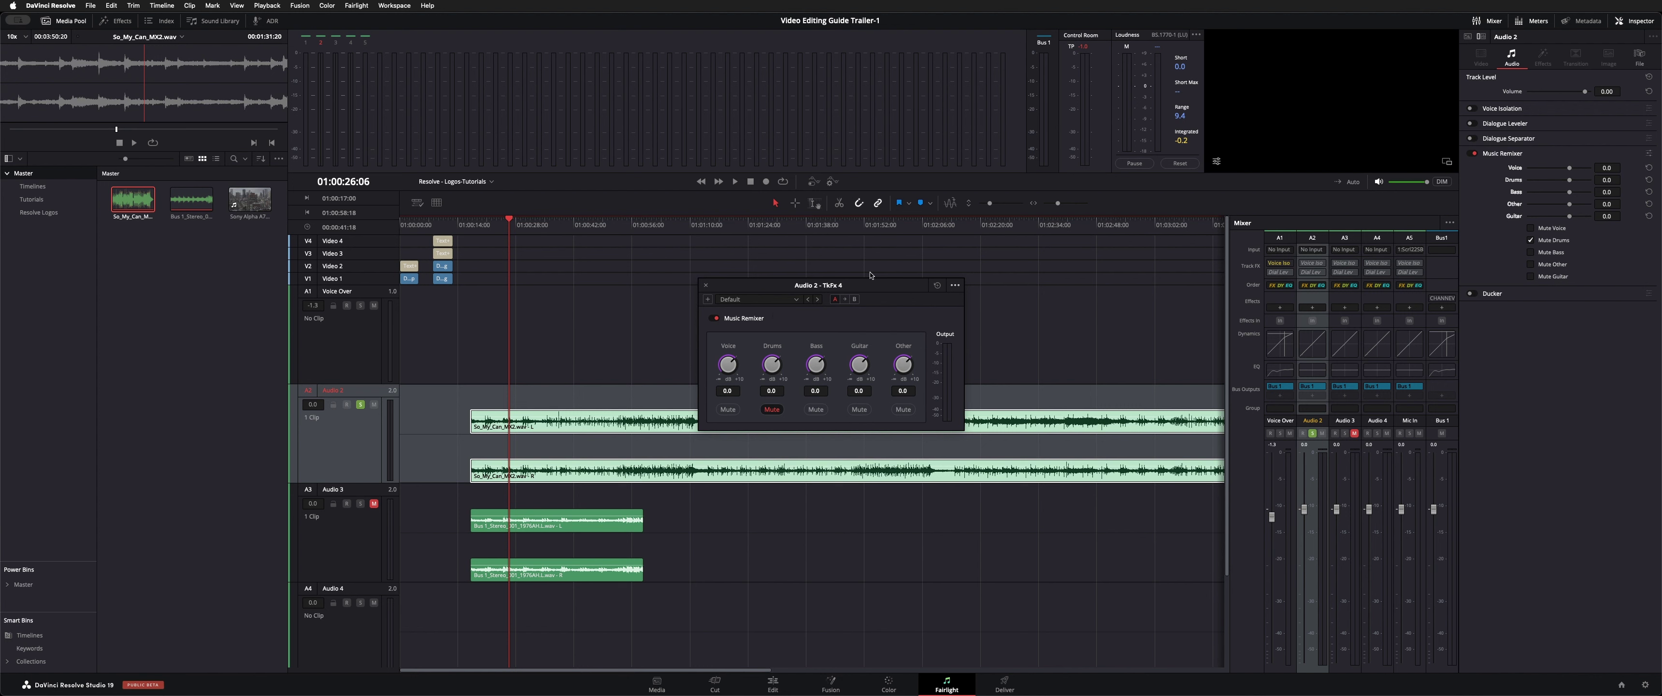
click(706, 285)
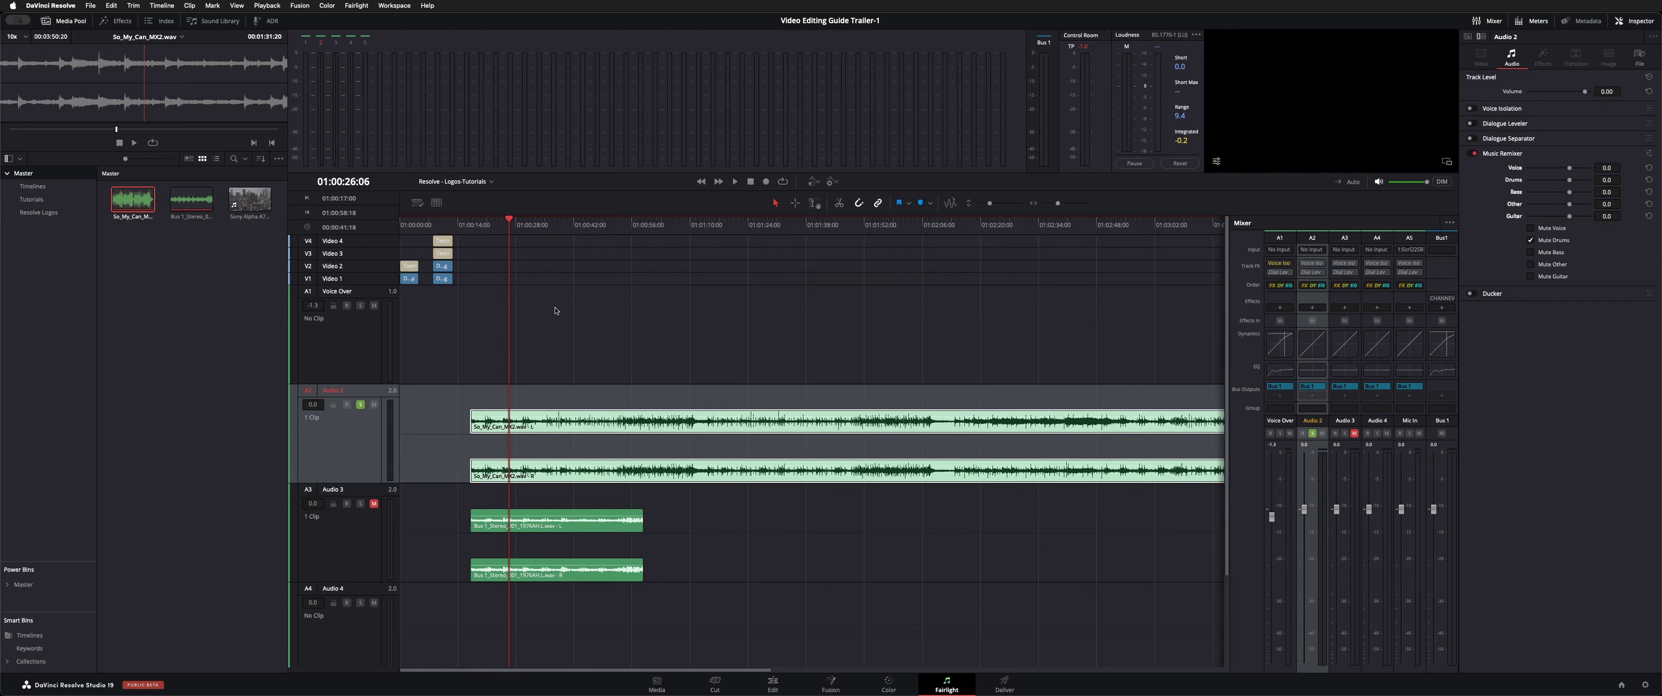
- Replay the drumless Audio 2 song from the clip start, toggling Mute Guitar on and back off
key(Up)
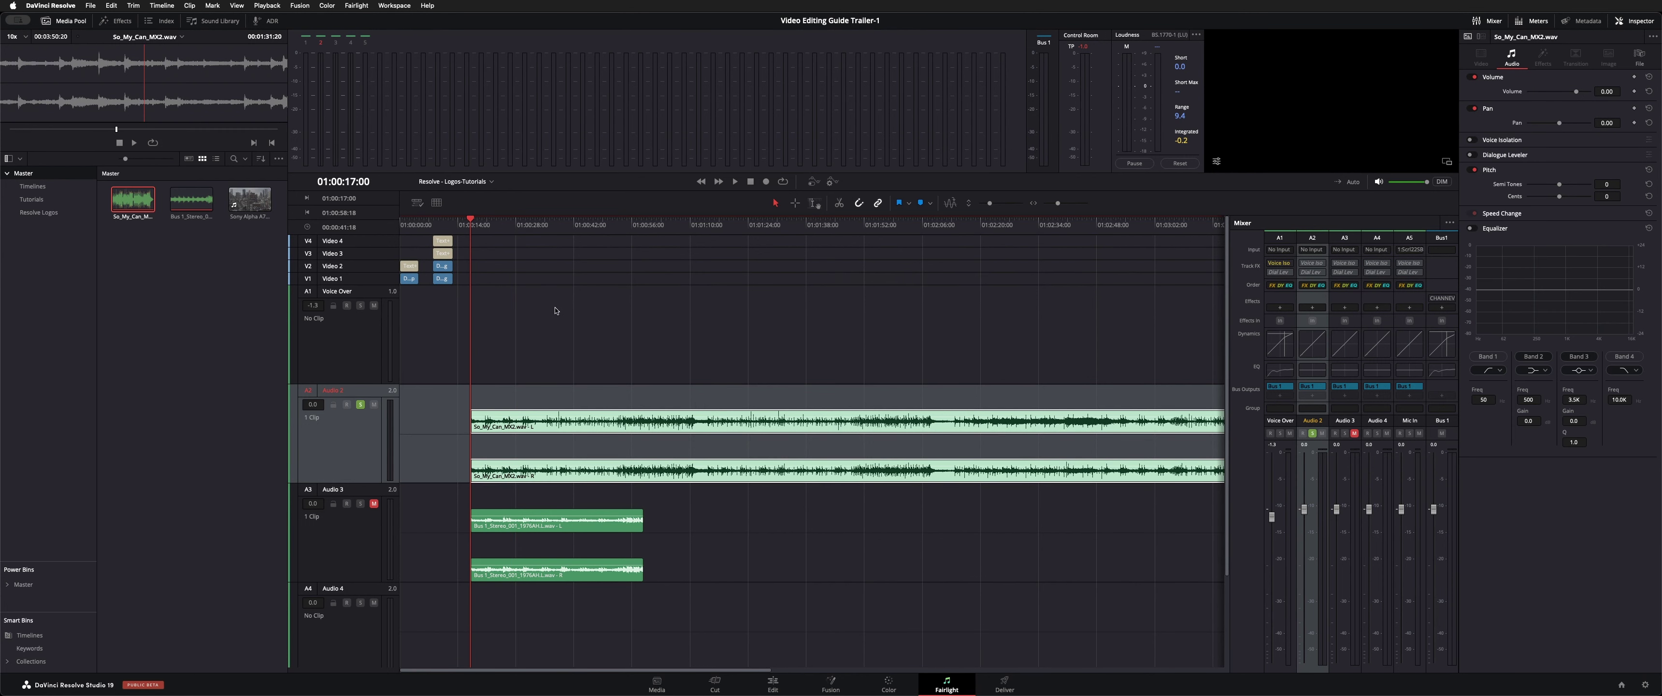
click(555, 311)
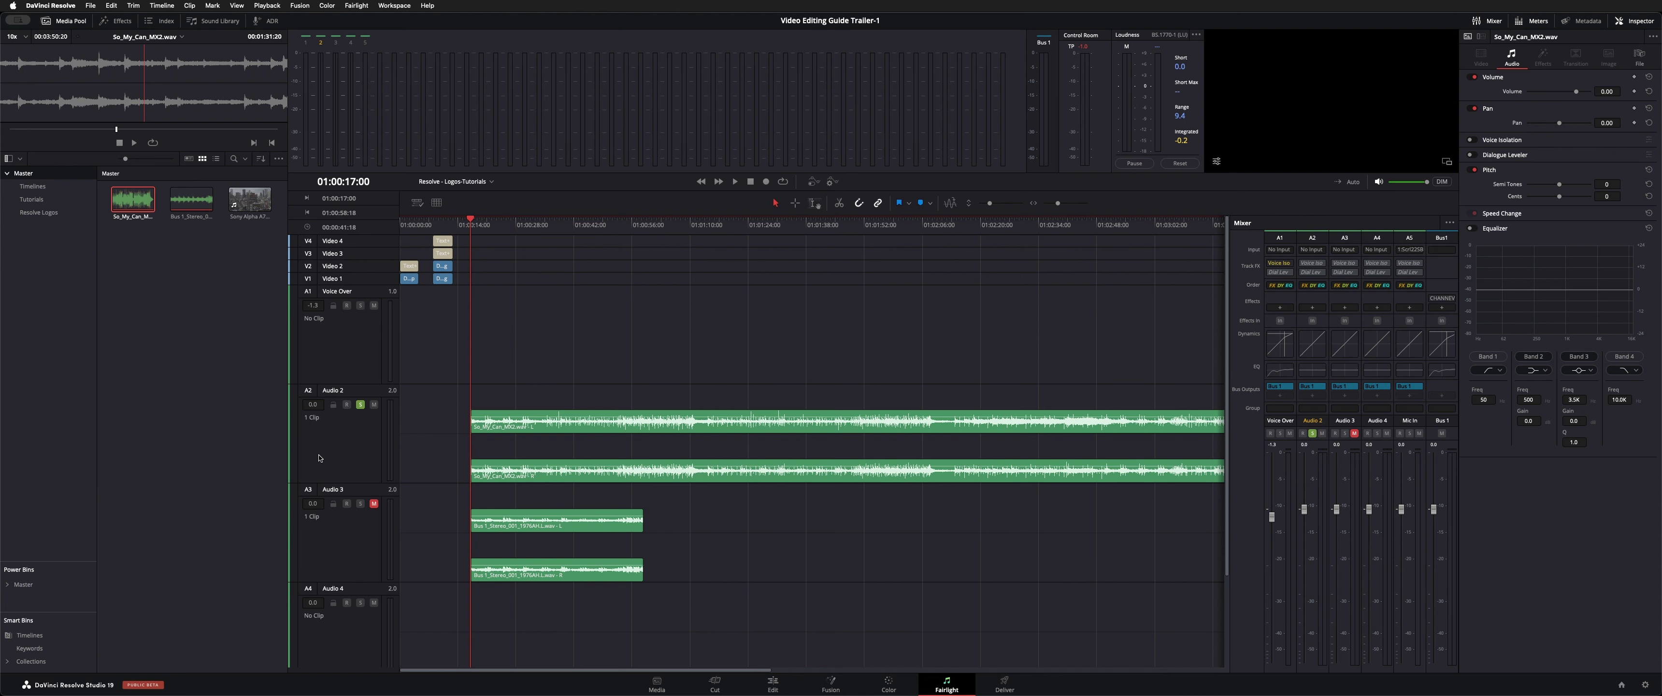
click(319, 457)
key(space)
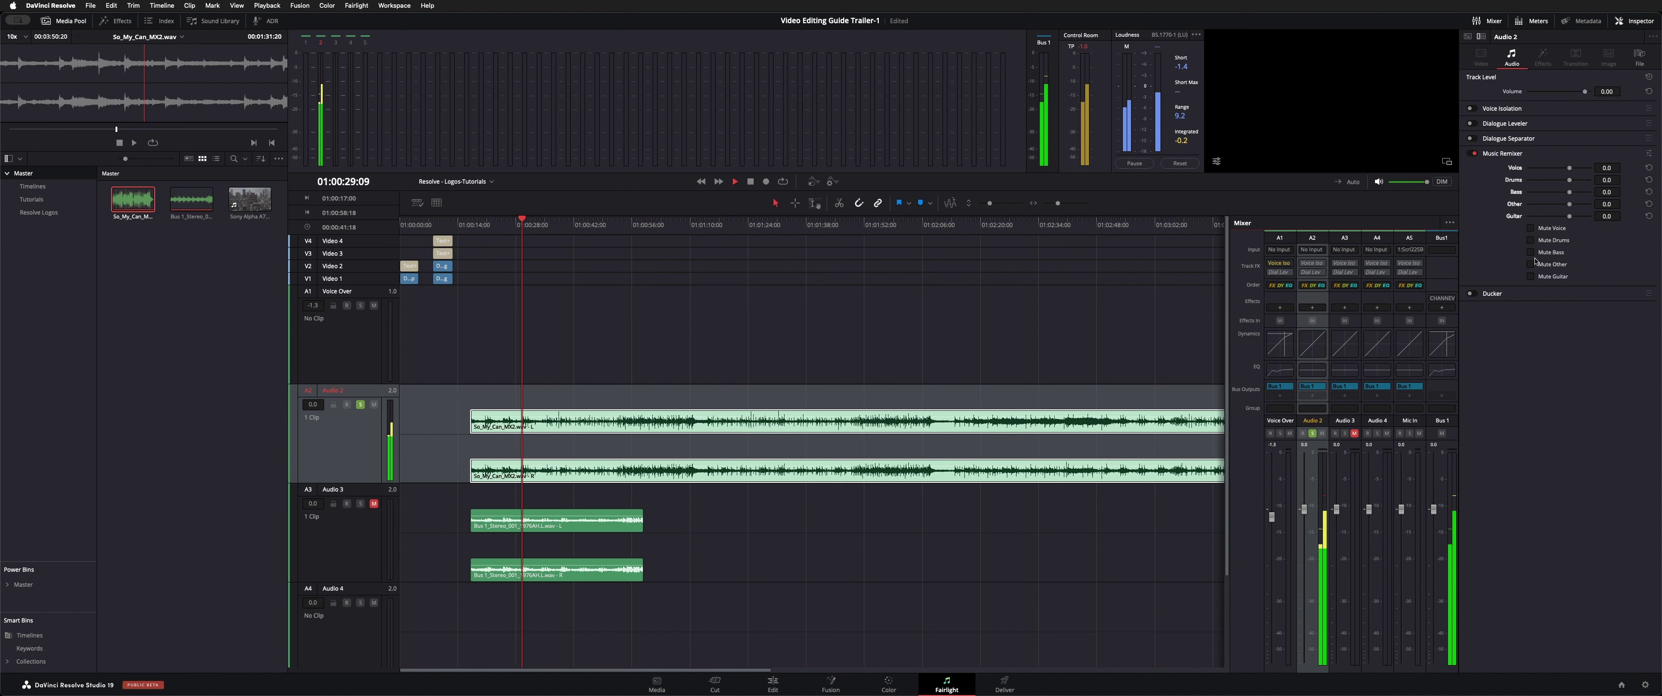
click(1530, 276)
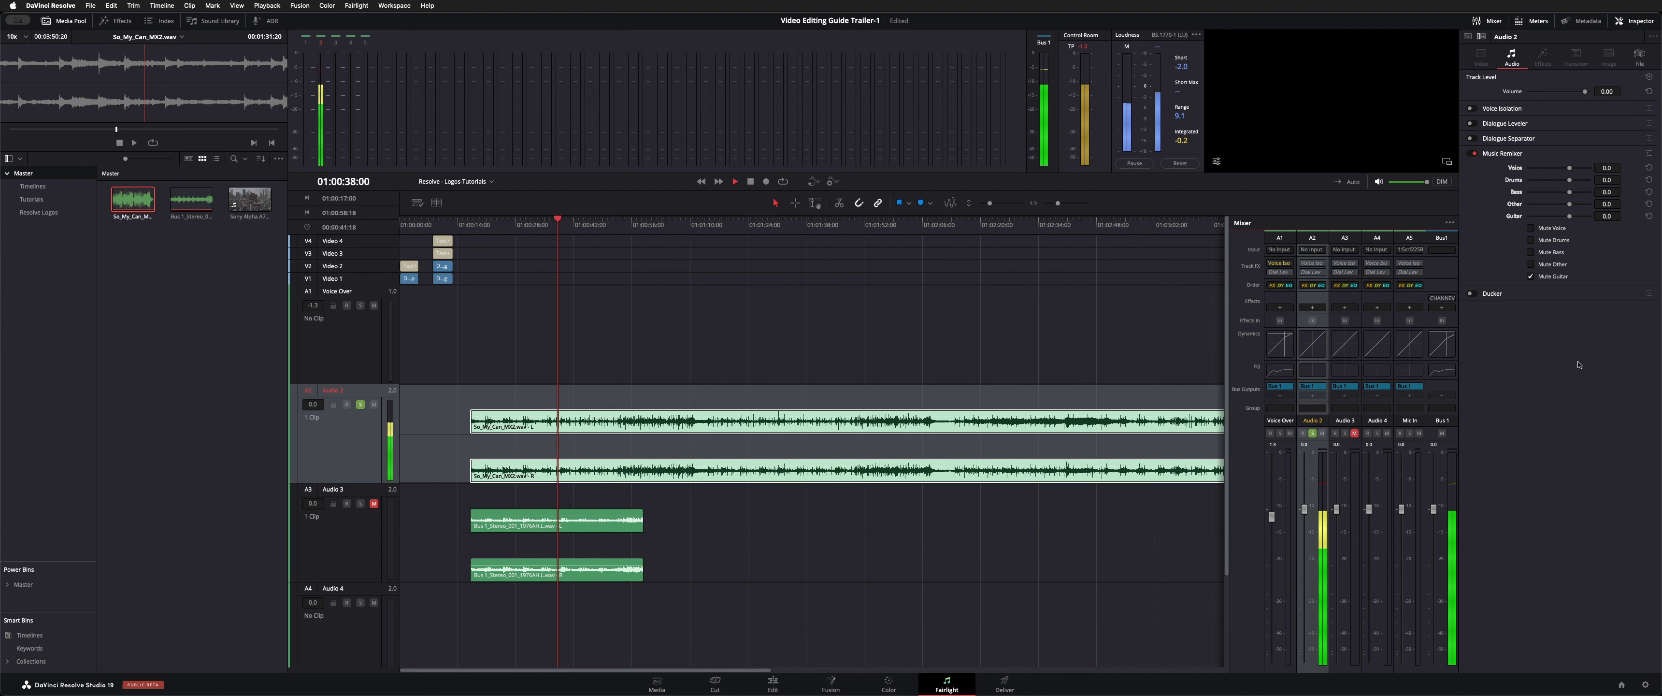
click(1531, 277)
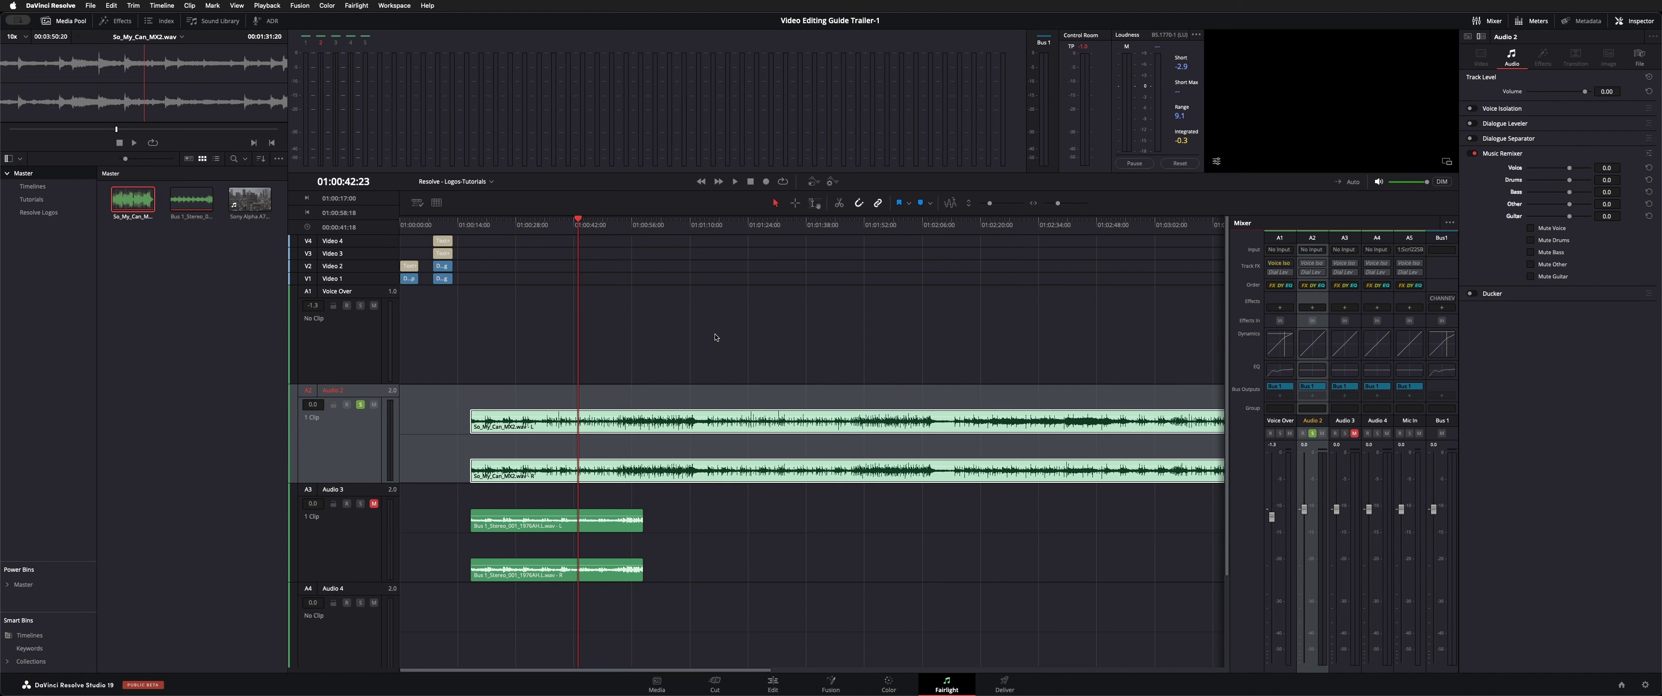
- Select the So_My_Can_MX2 clip on Audio 2 and bring up the Timeline menu's bounce commands
scroll(547, 463, down, 2)
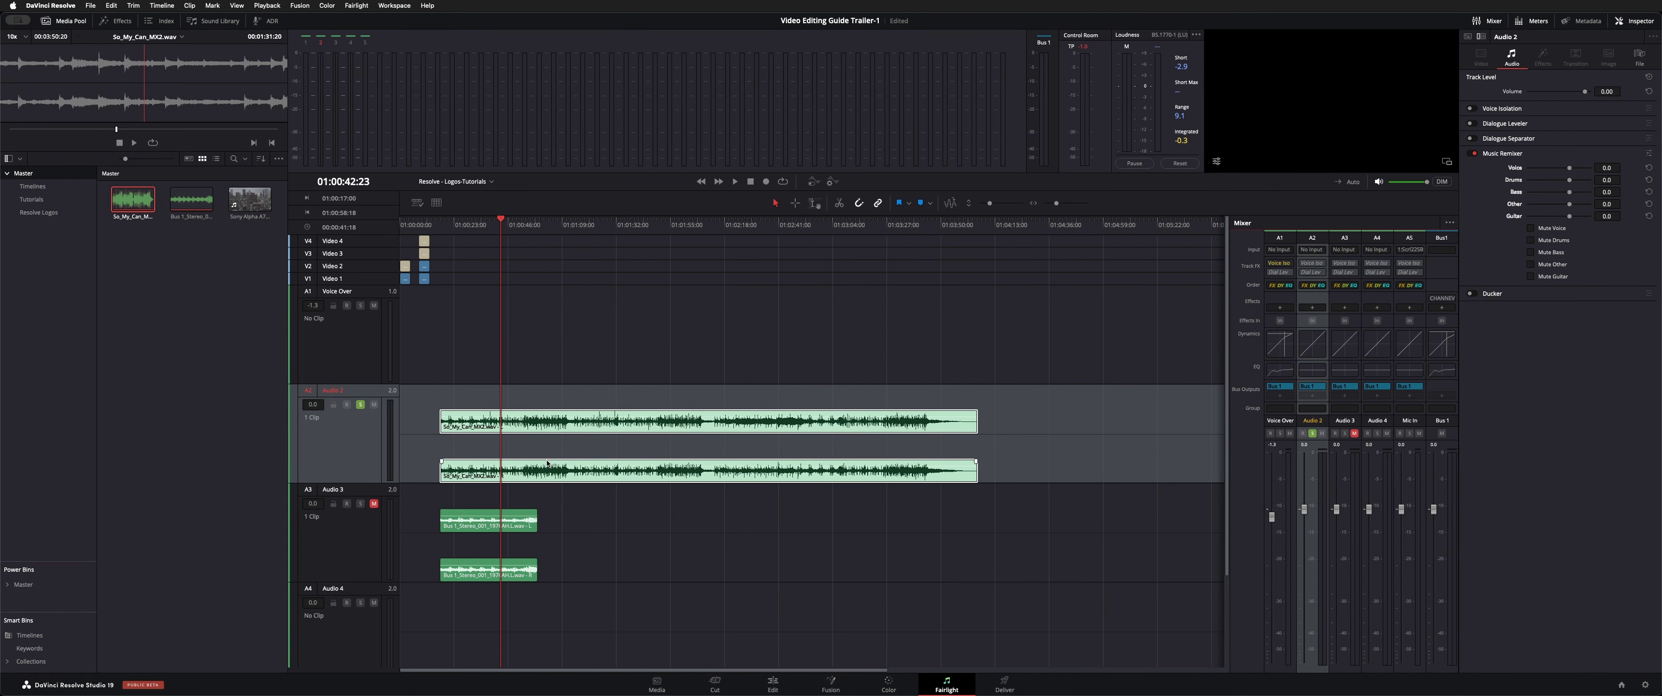
click(363, 433)
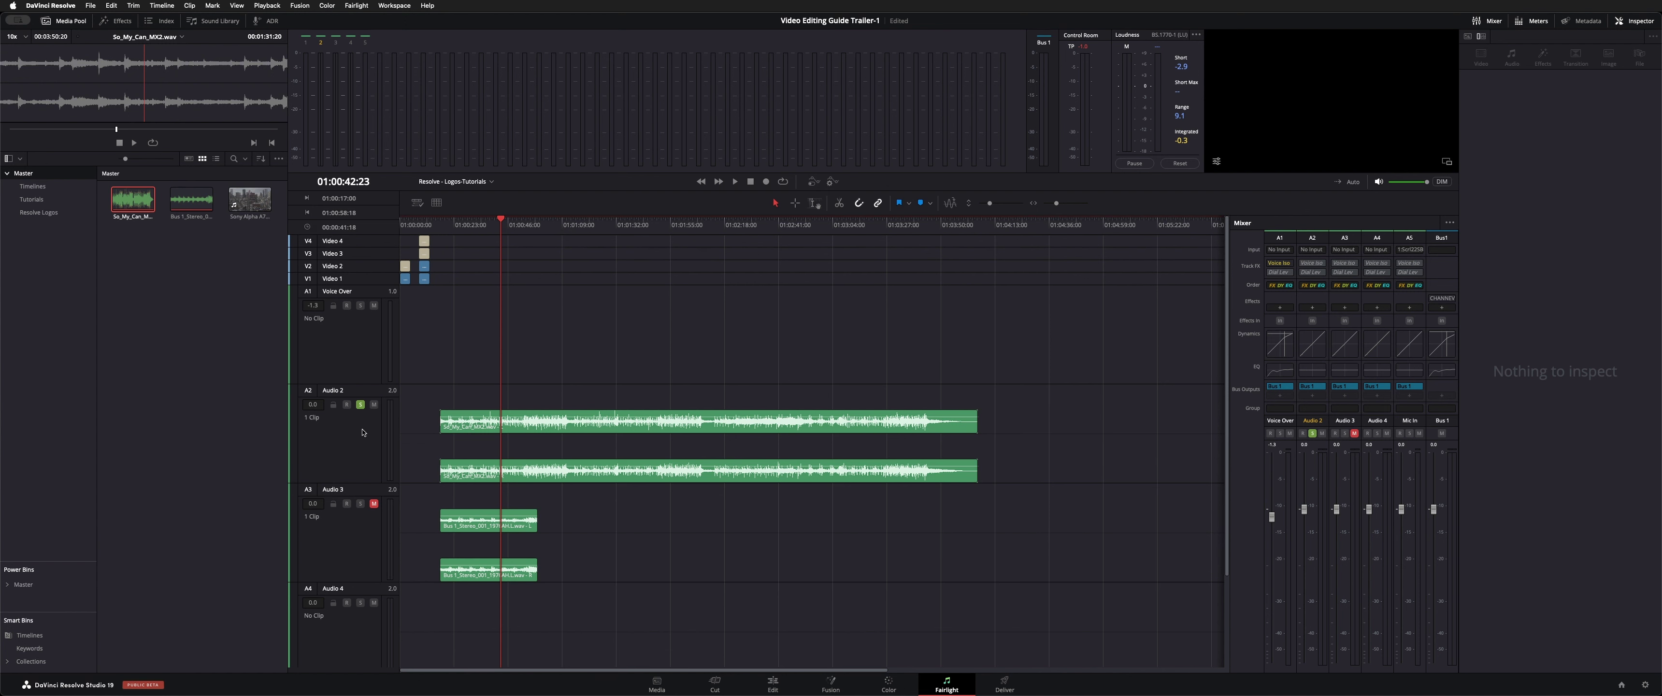
click(542, 477)
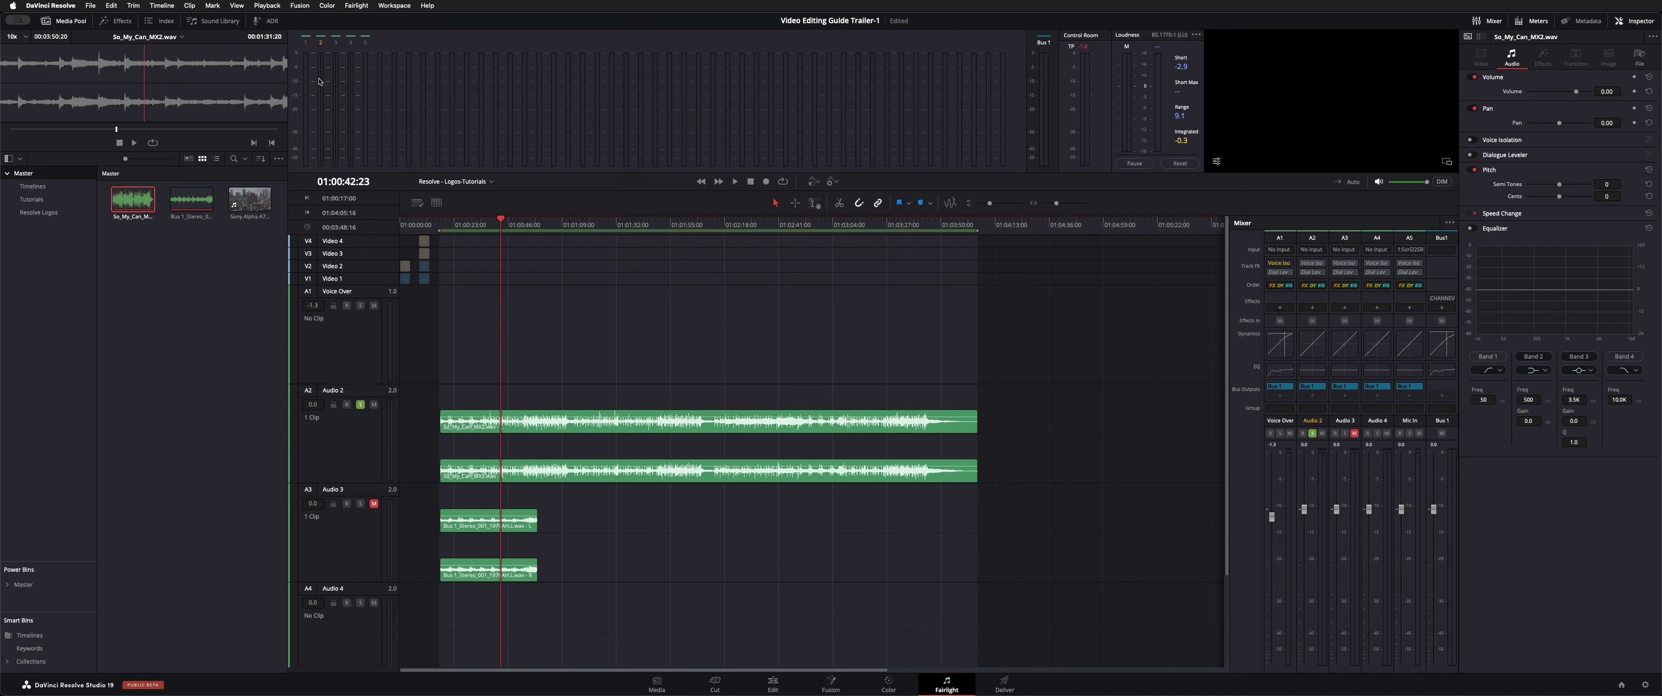
click(161, 5)
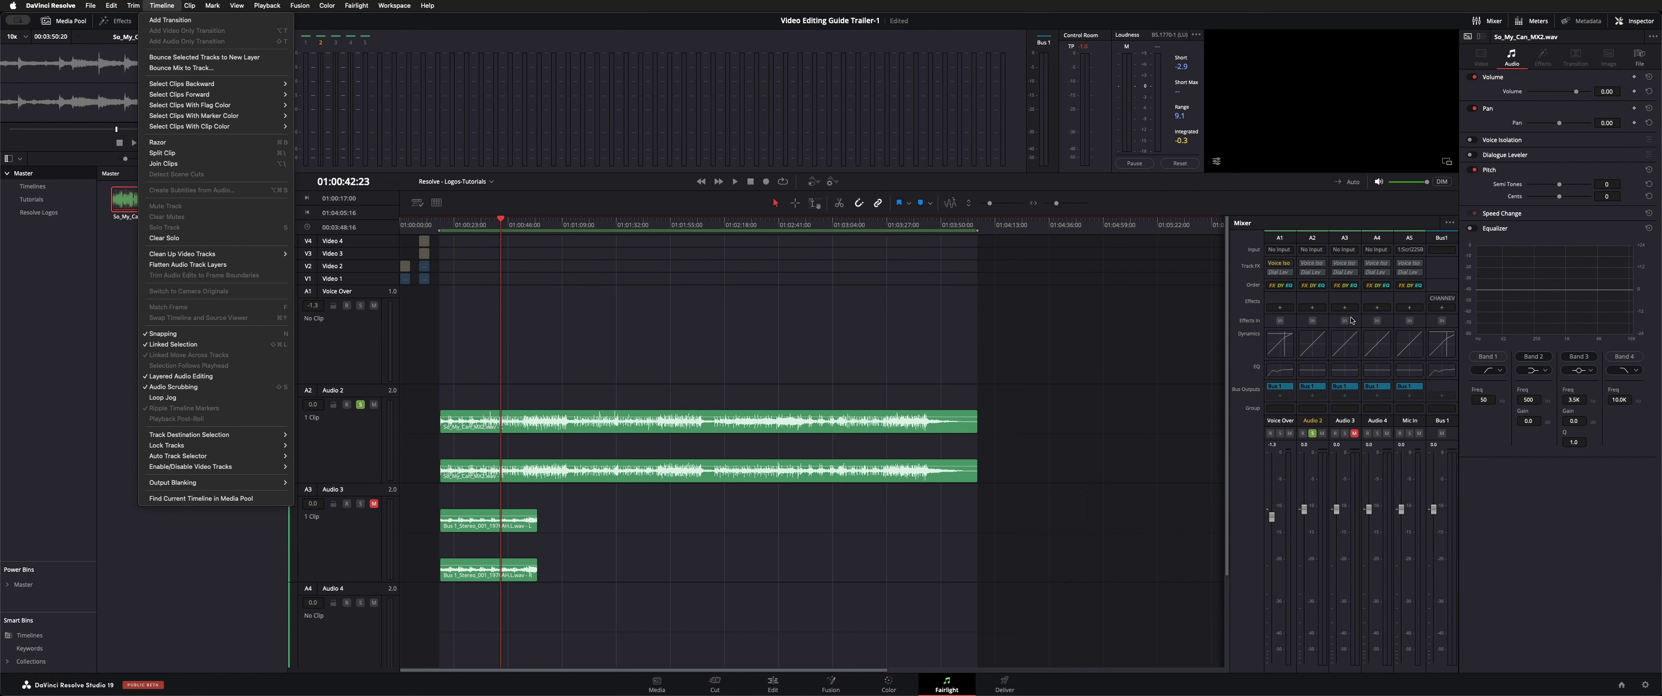
- Dismiss the Timeline menu and select the Bus1 channel strip in the Mixer
key(Escape)
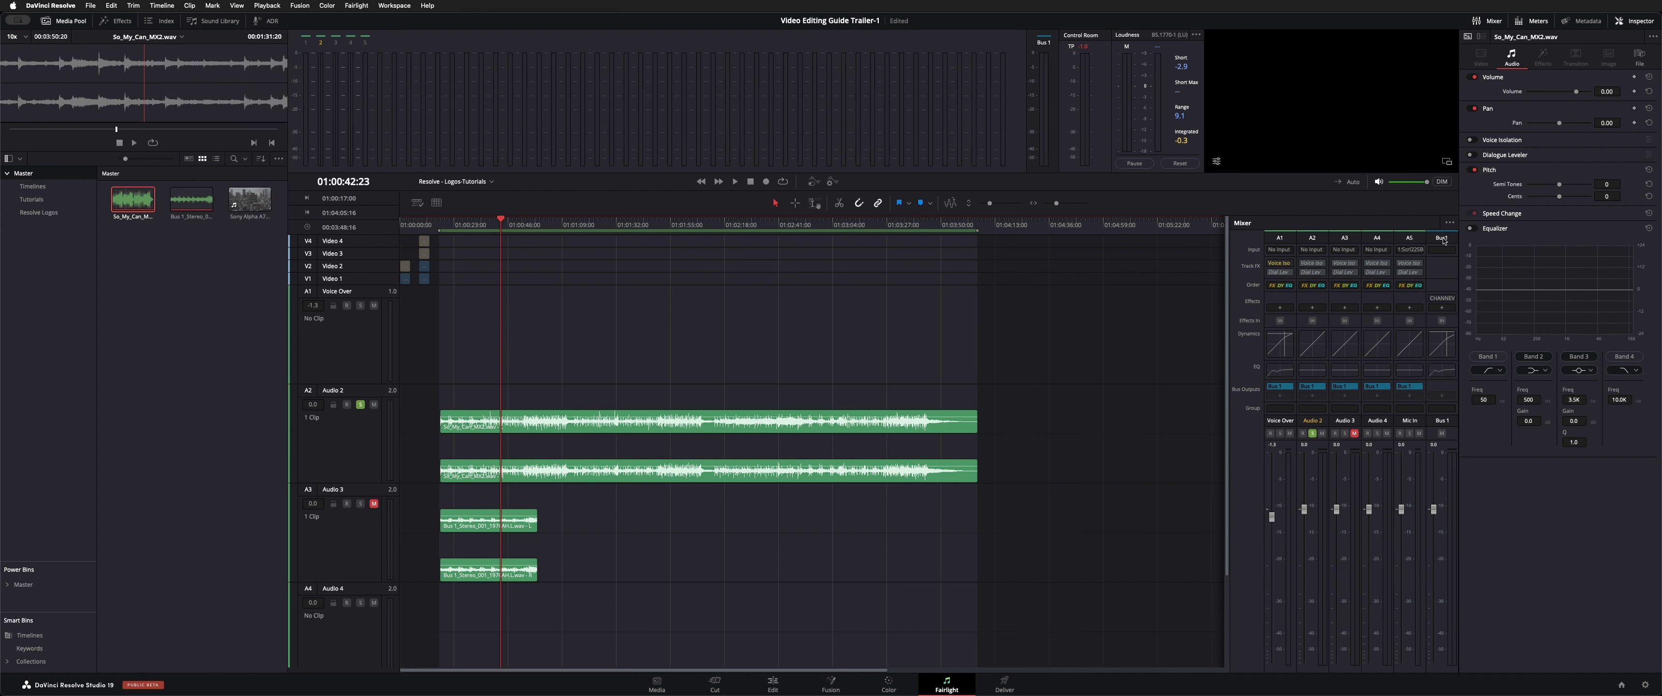
click(1442, 240)
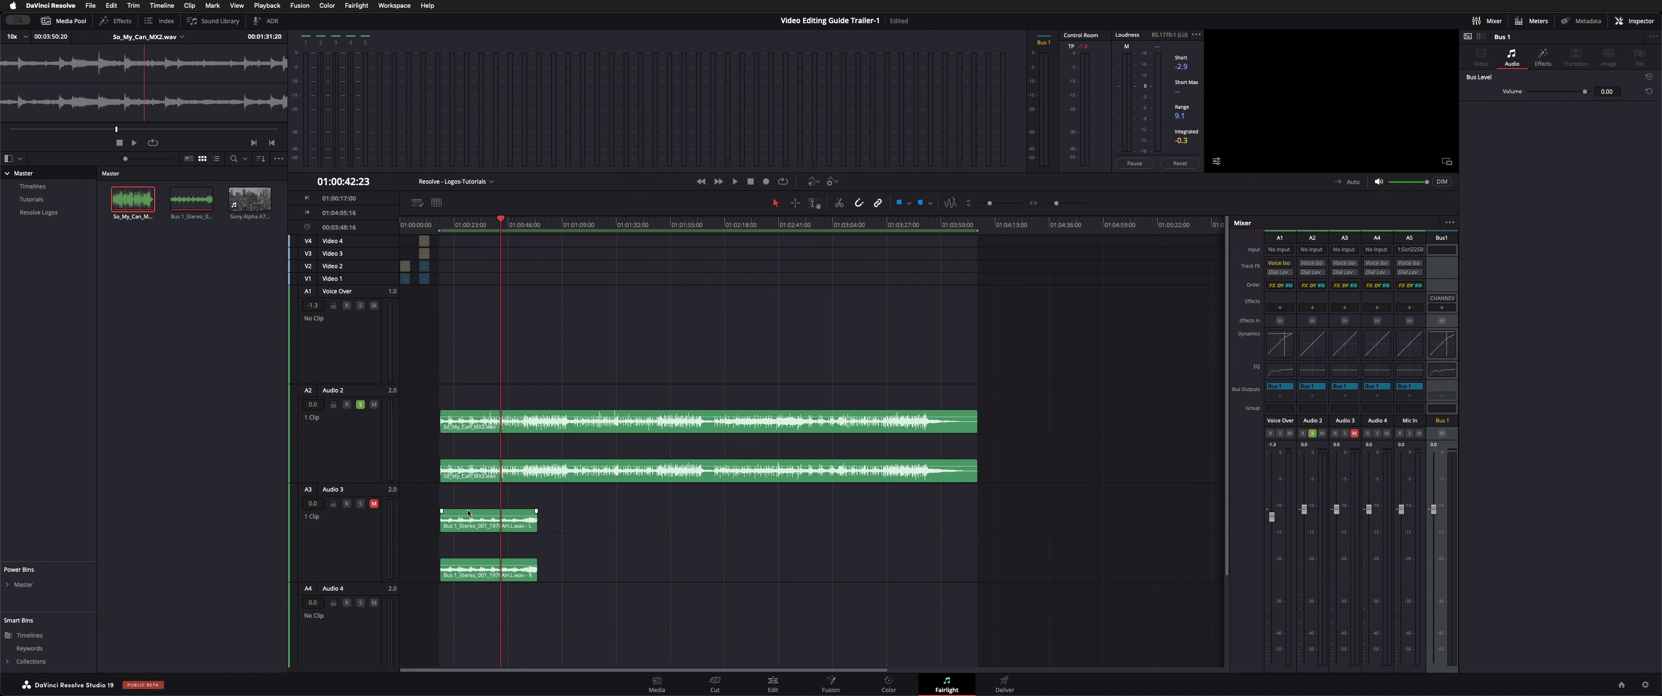
- Return the playhead to the clips' start and turn off Music Remixer on Audio 2
click(470, 527)
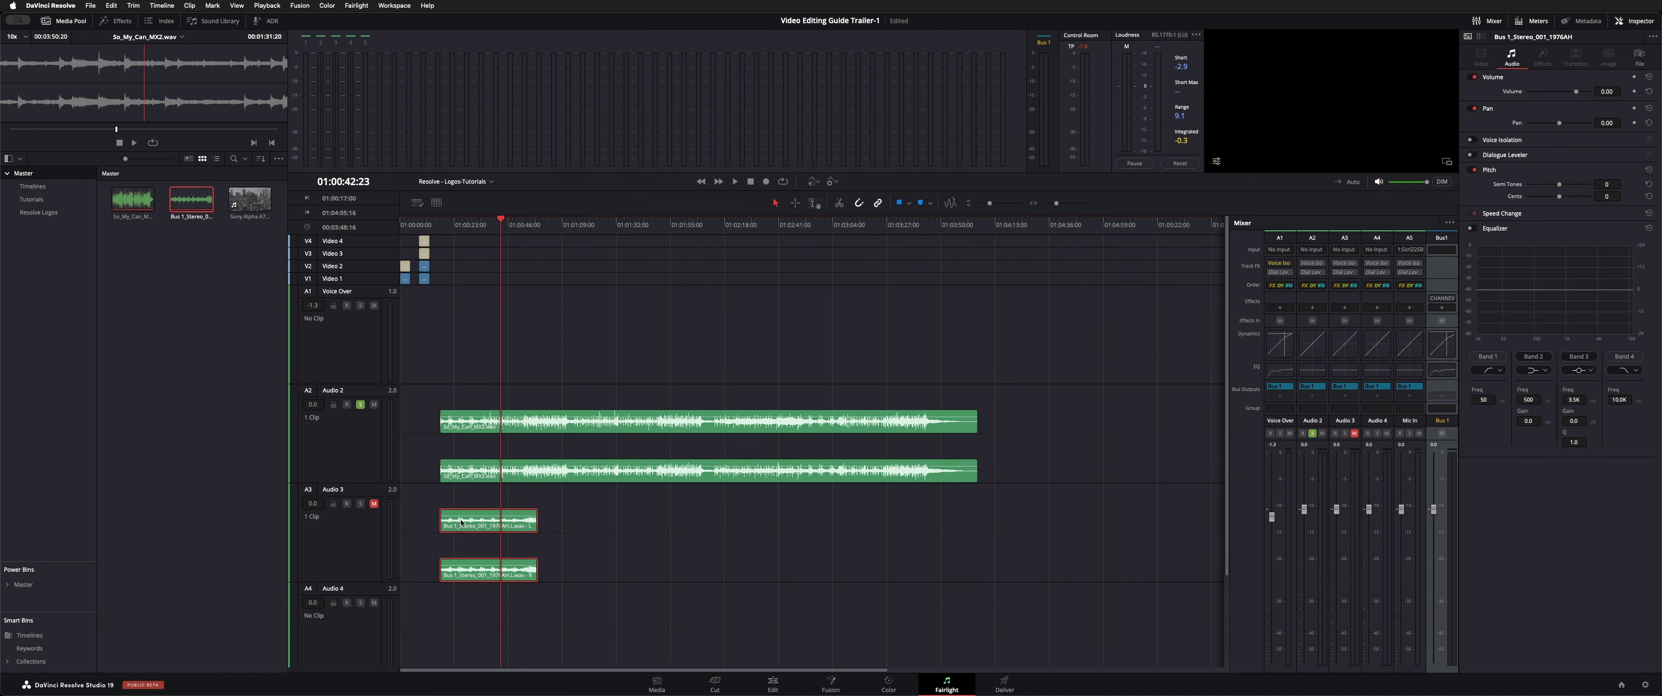
scroll(471, 531, up, 5)
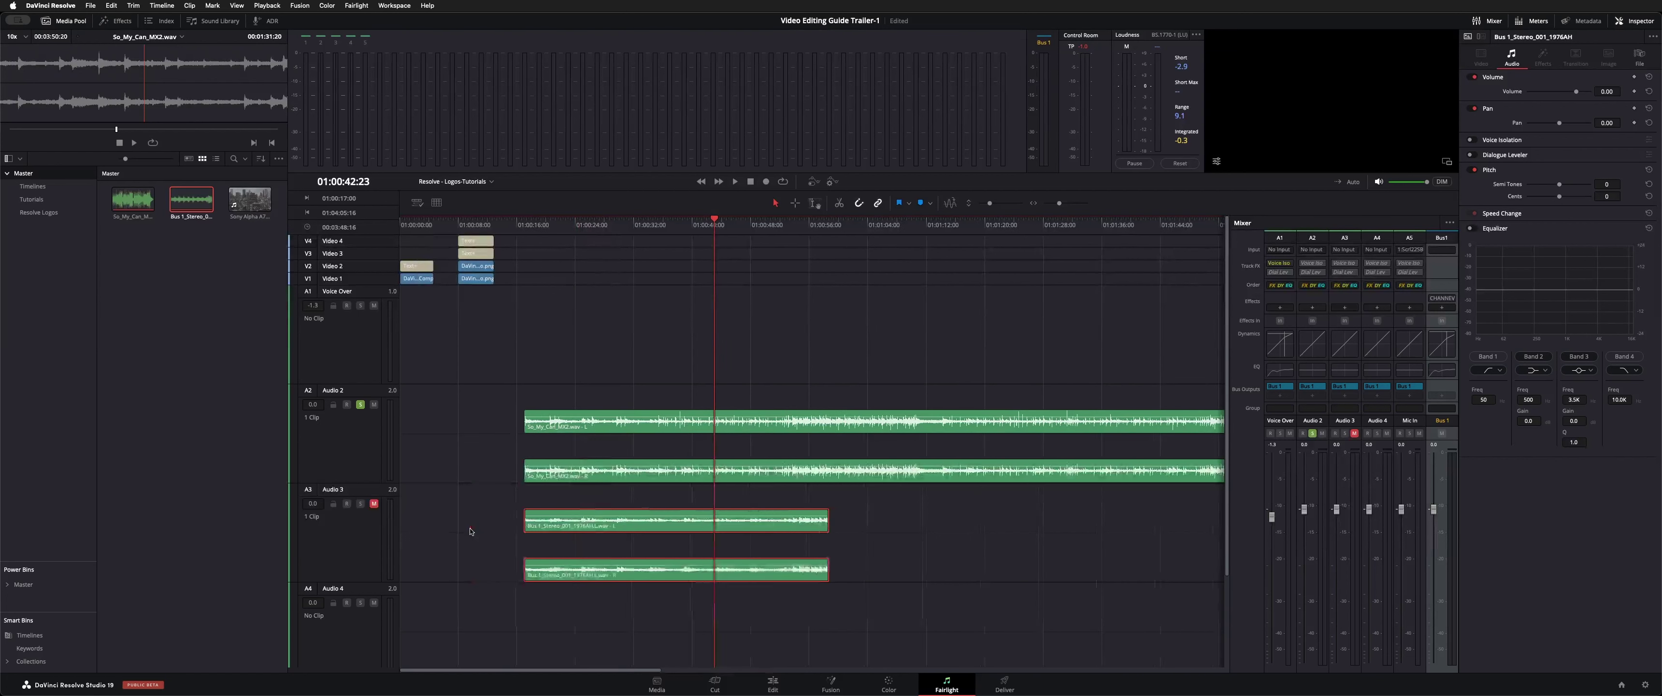
key(Up)
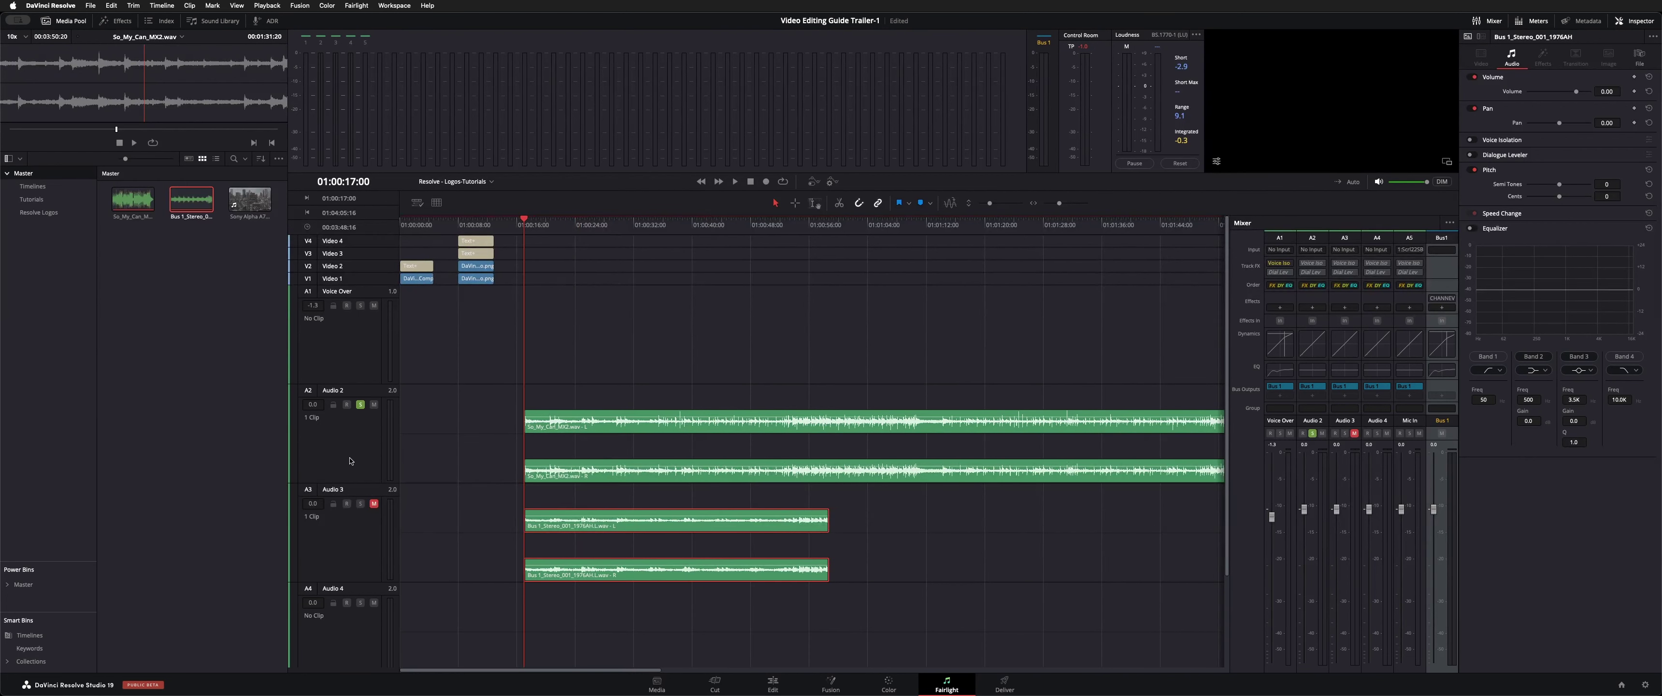
click(362, 419)
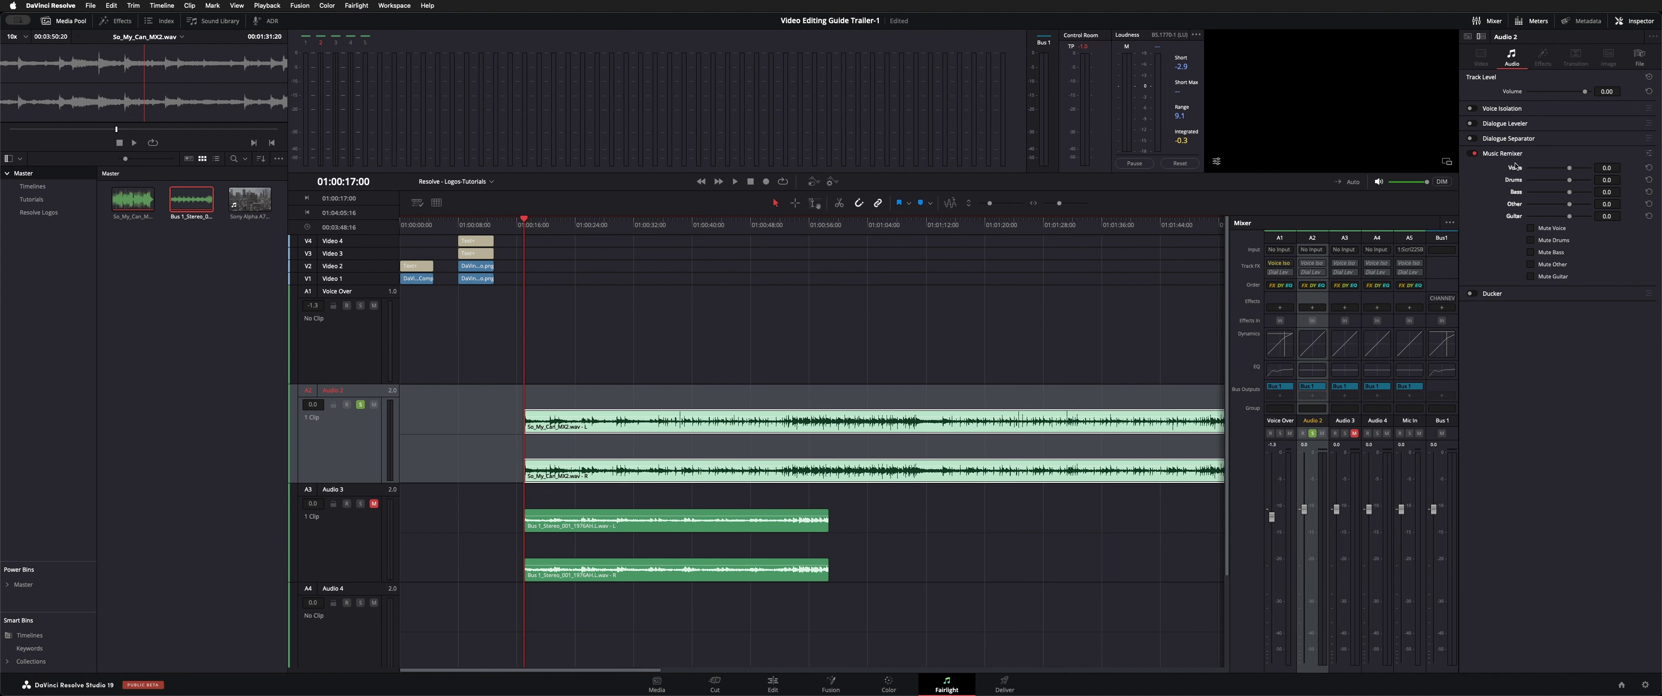
click(1473, 155)
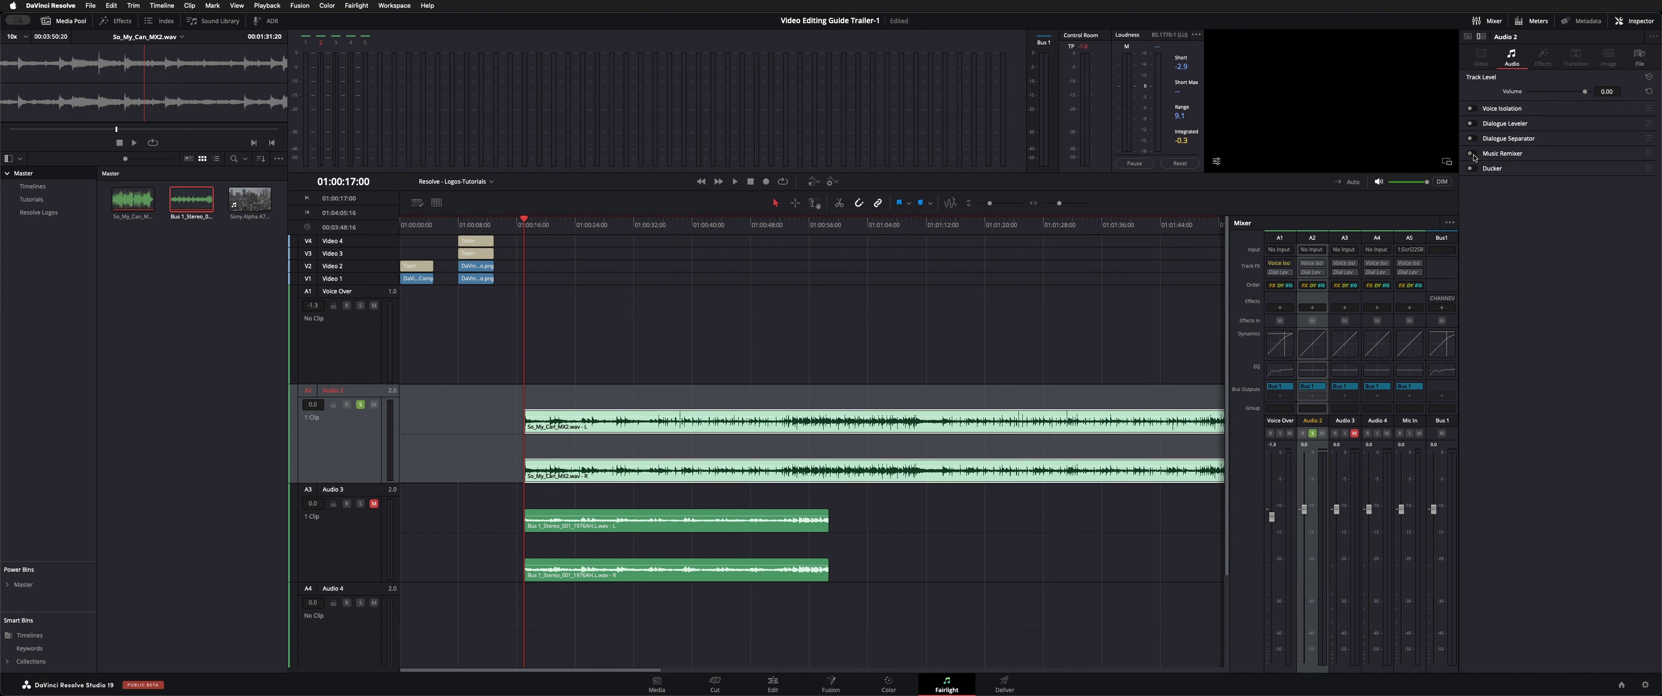
- Unsolo and mute Audio 2, then solo Audio 3 and leave it unmuted
click(360, 405)
click(373, 403)
click(360, 503)
click(374, 505)
click(374, 503)
- Play the bounced Bus 1_Stereo stem on Audio 3 and stop at 01:00:24:12
key(space)
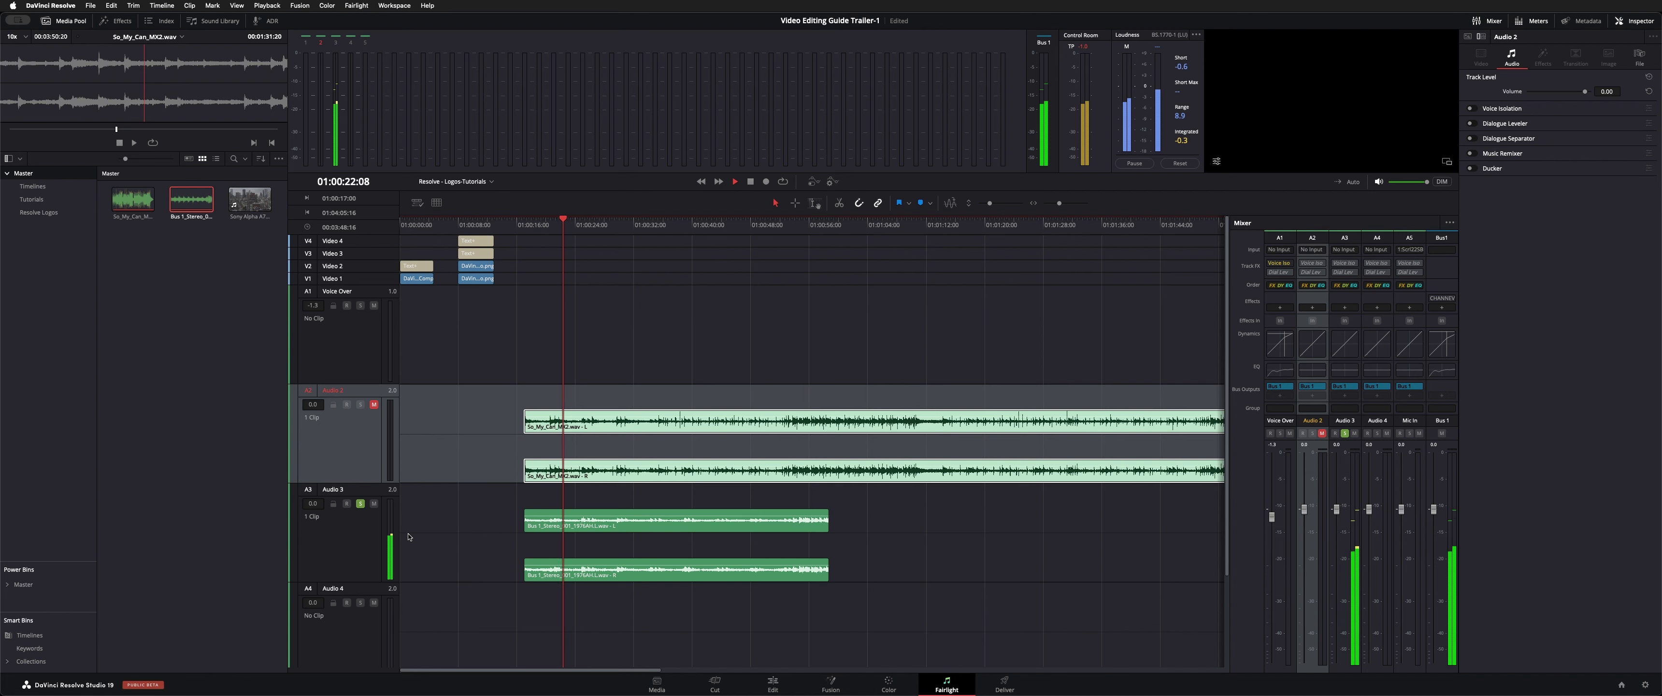
click(340, 534)
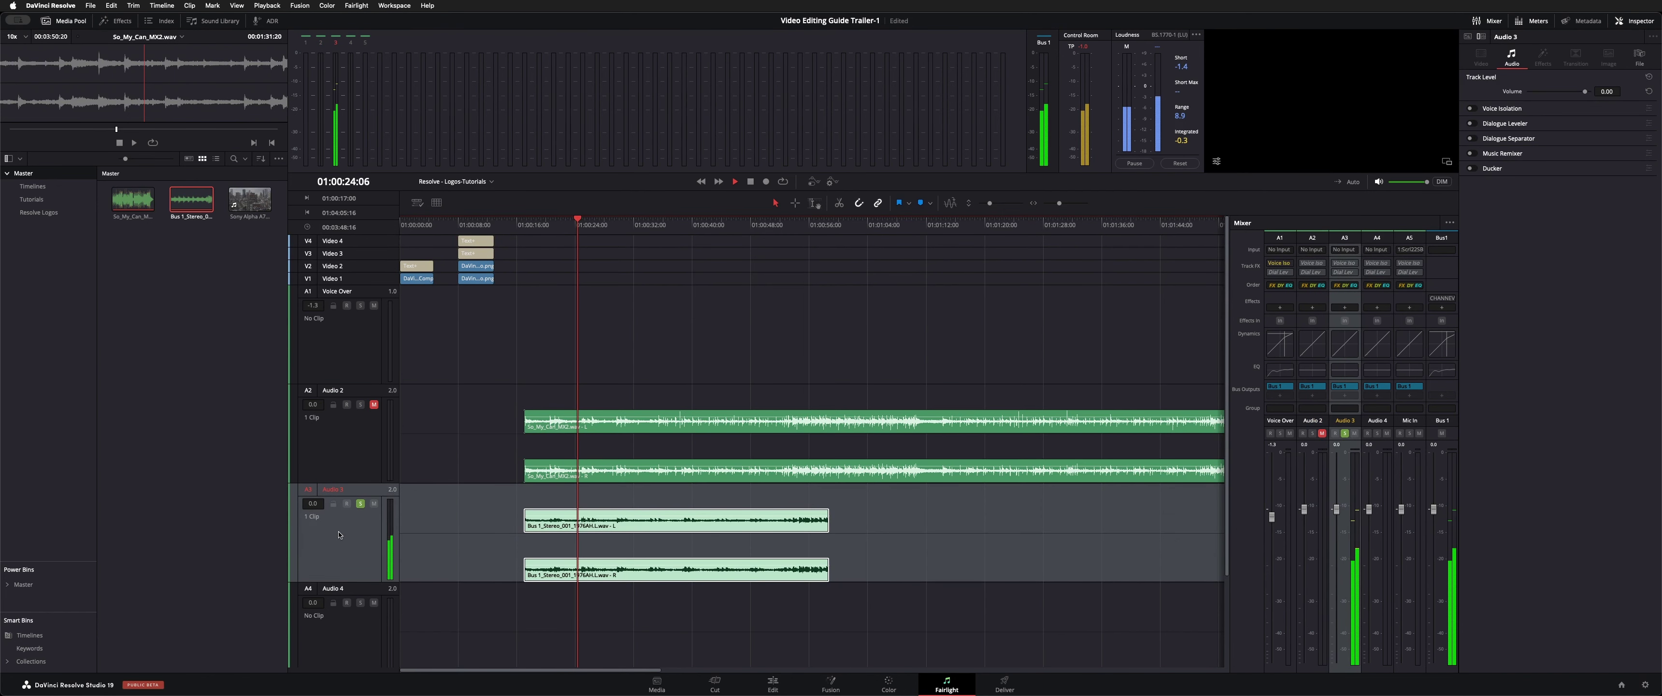
key(space)
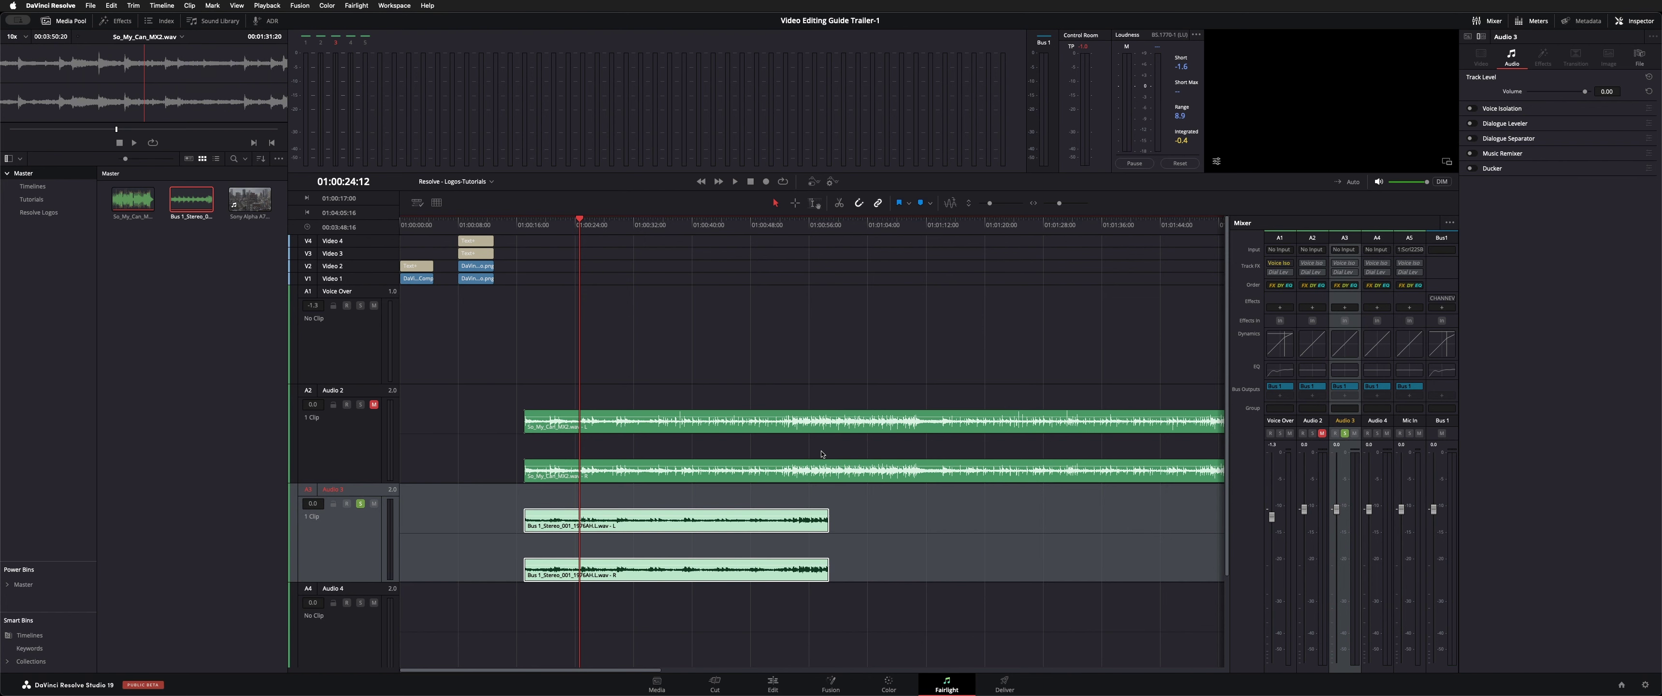
scroll(821, 454, down, 4)
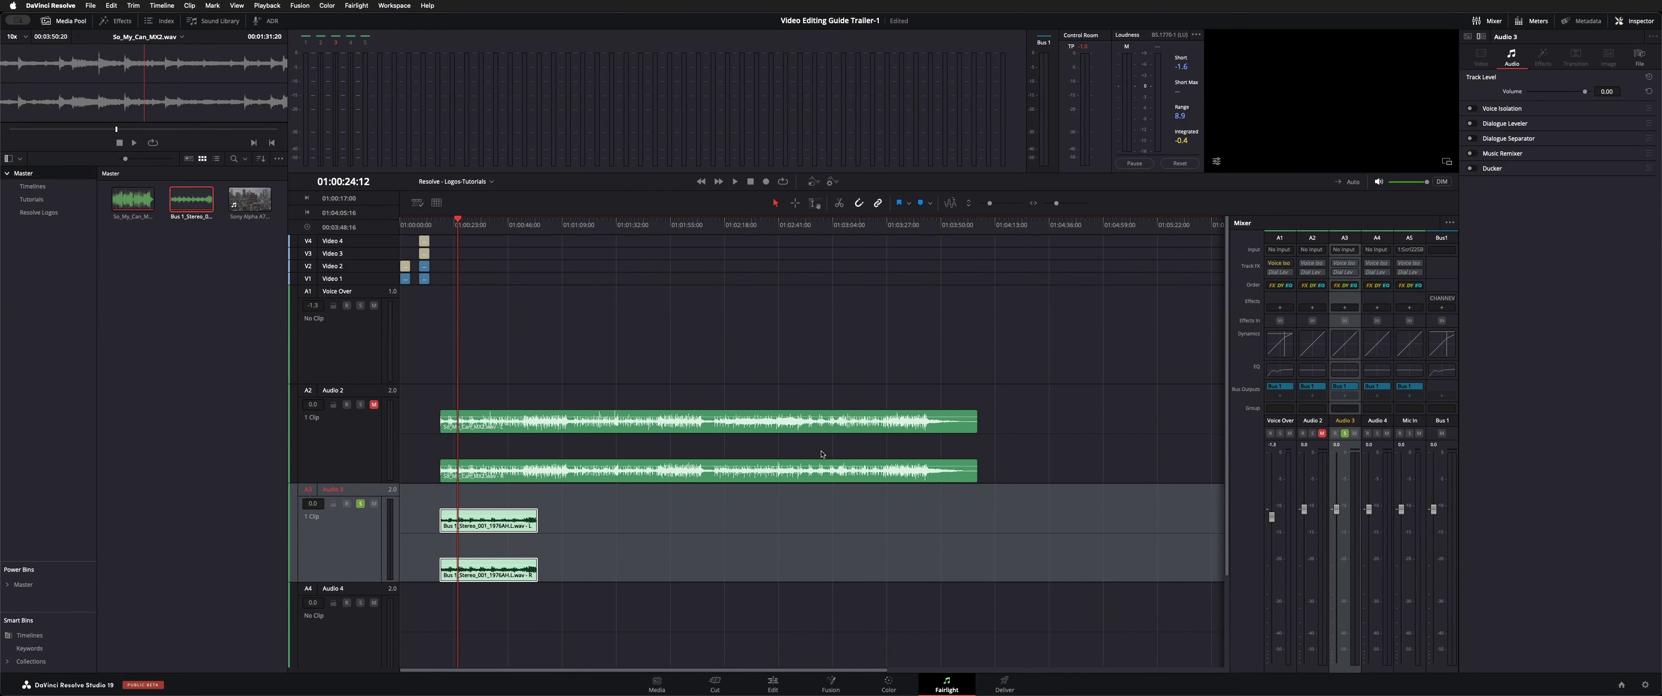
click(305, 471)
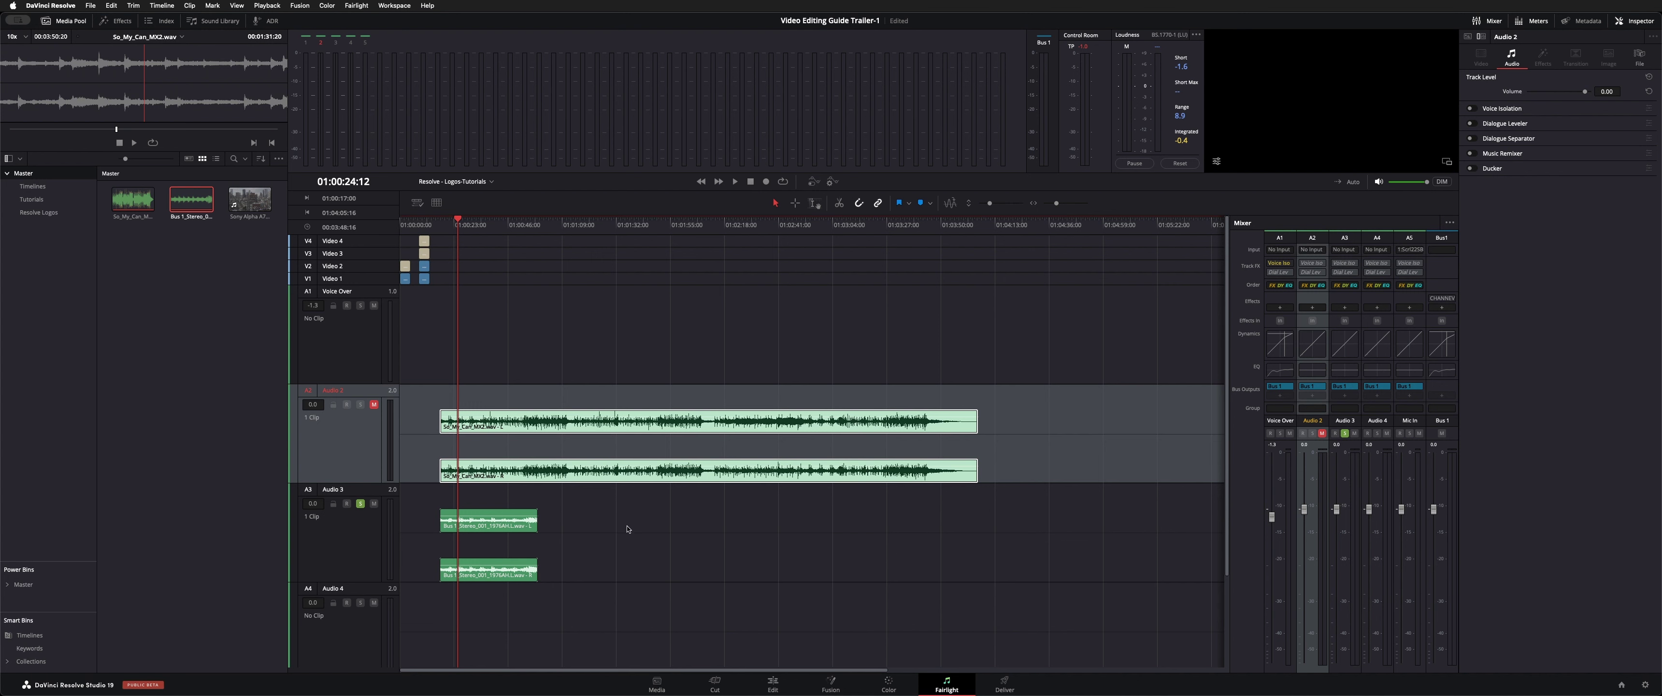
scroll(627, 528, down, 2)
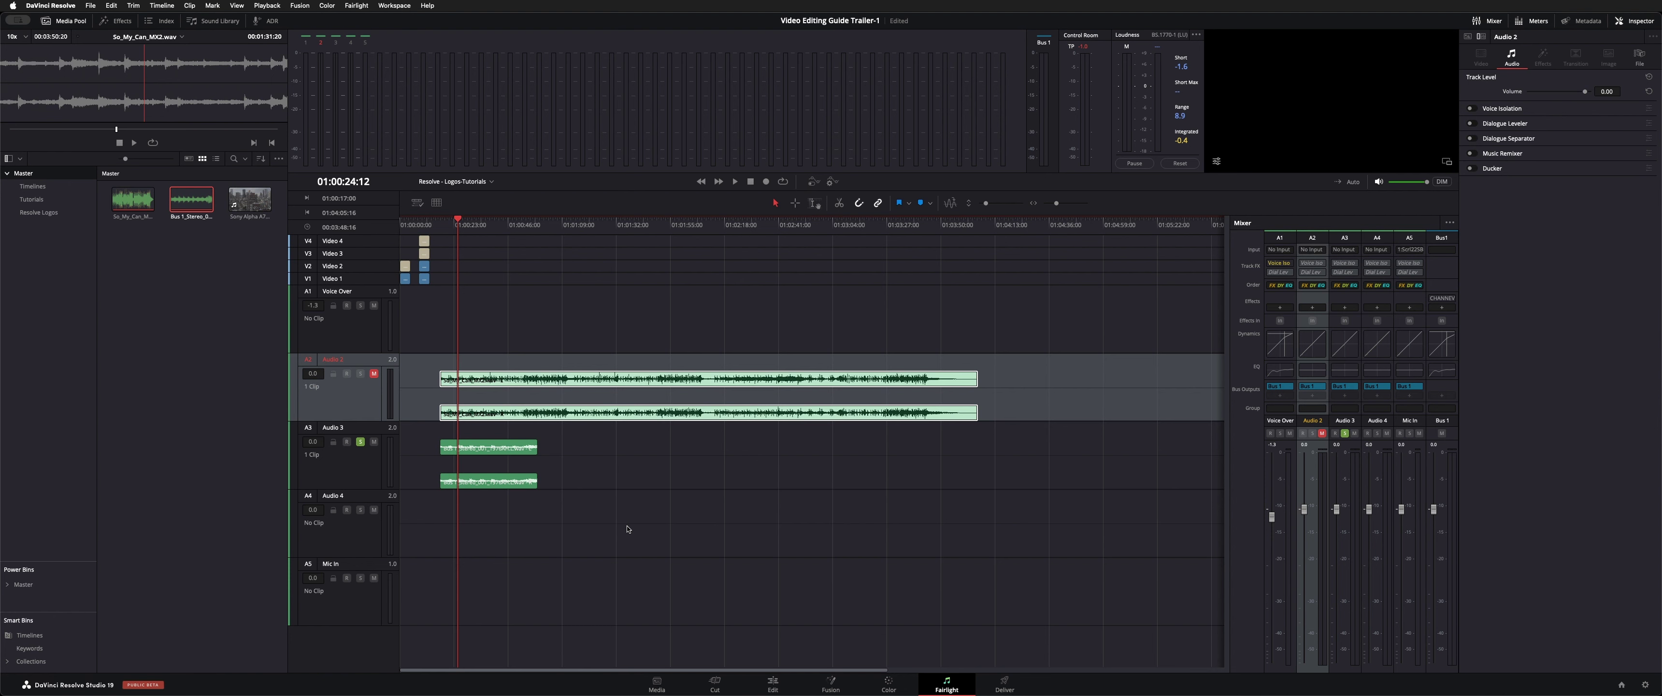
scroll(521, 532, up, 2)
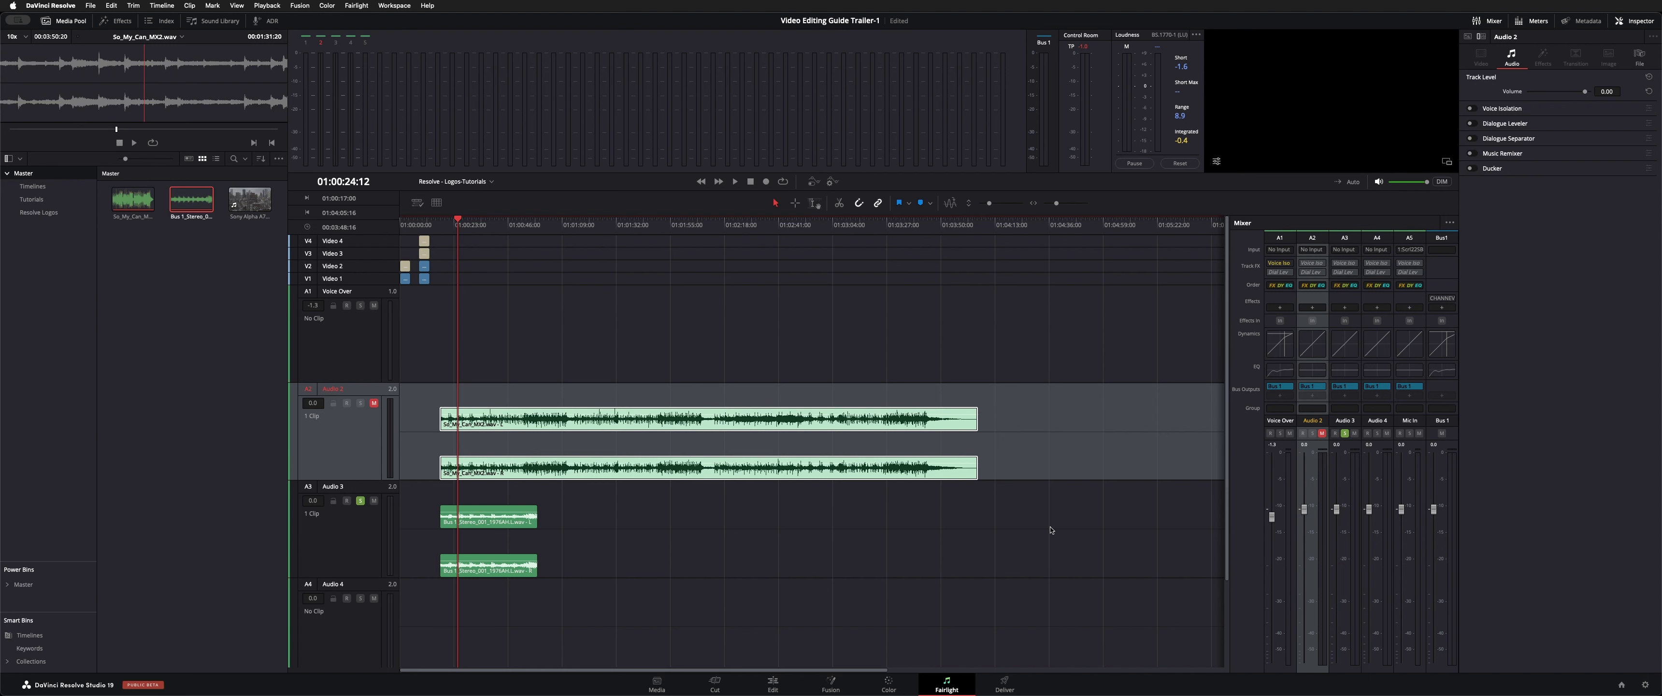
click(1034, 546)
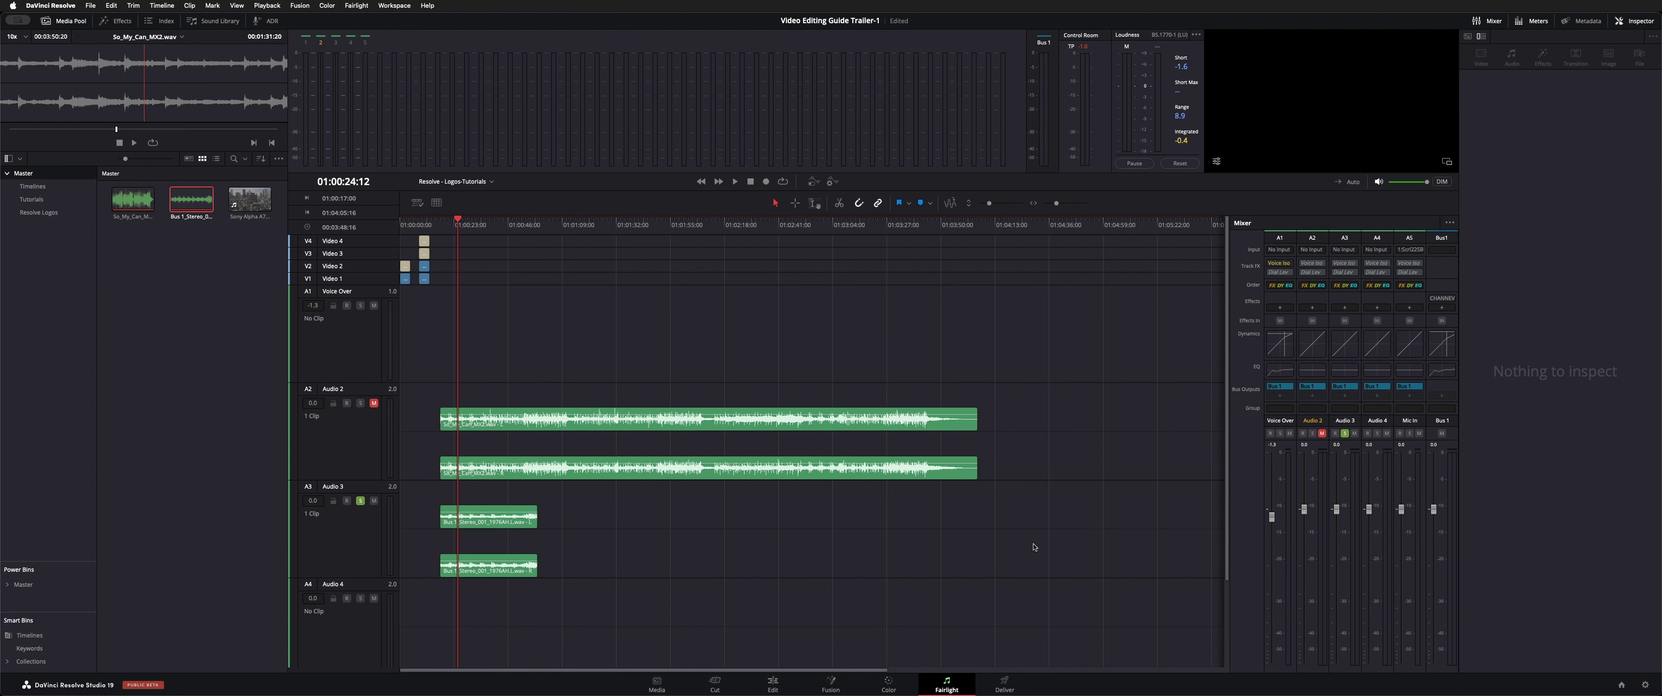